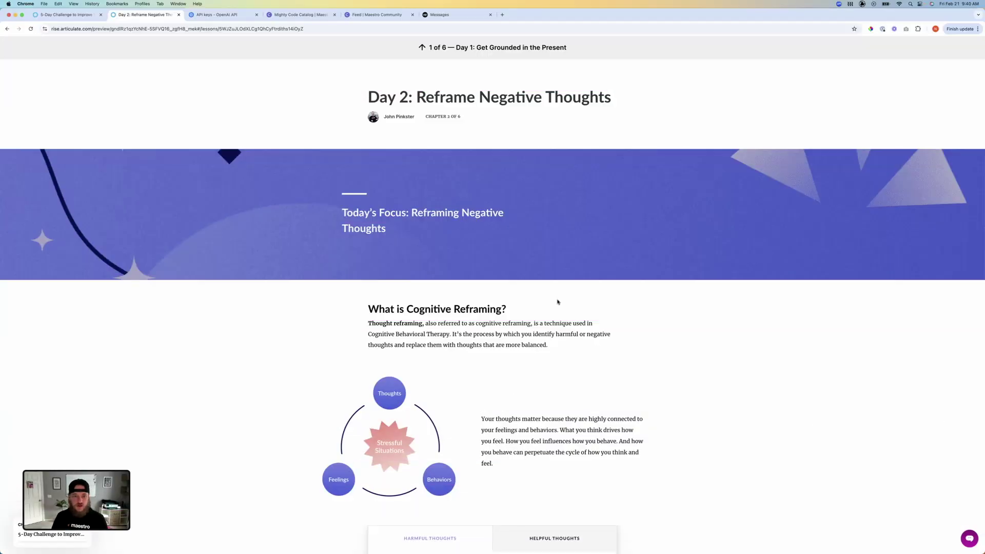
Ask the course chatbot 'Hey are there other methods that are effective similar to cognitive reframing' and read its reply
scroll(552, 308, "down", 3)
scroll(863, 439, "up", 3)
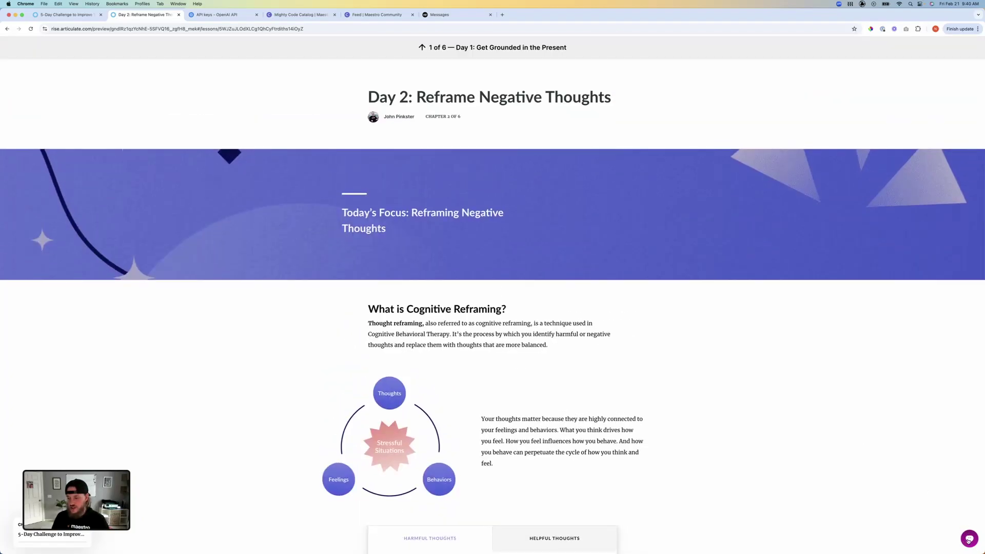
left_click(968, 538)
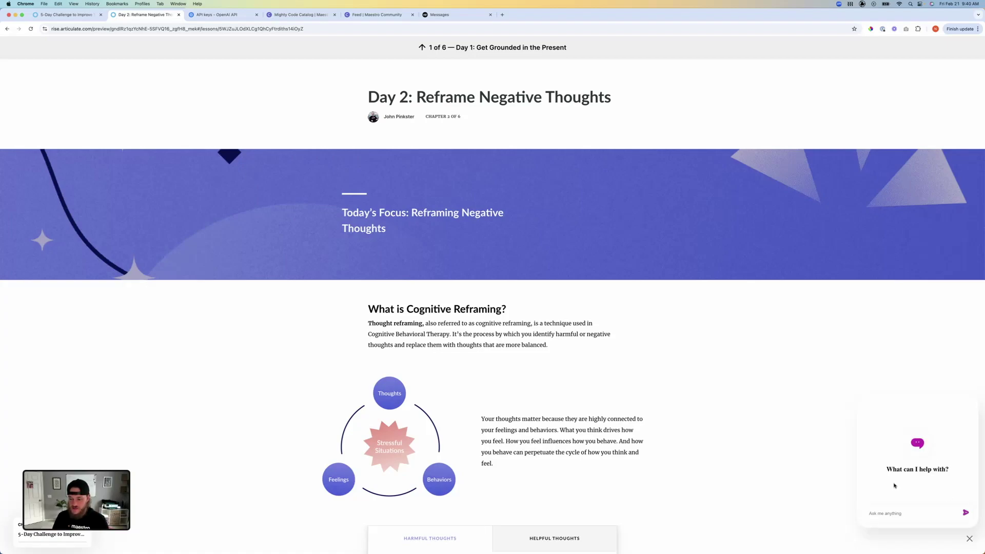
left_click(898, 512)
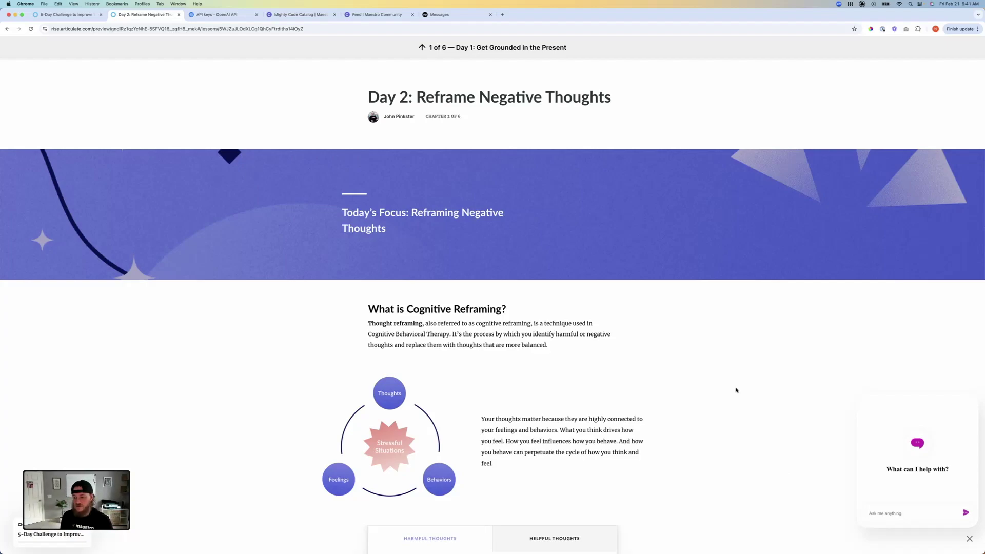
type("Hey are")
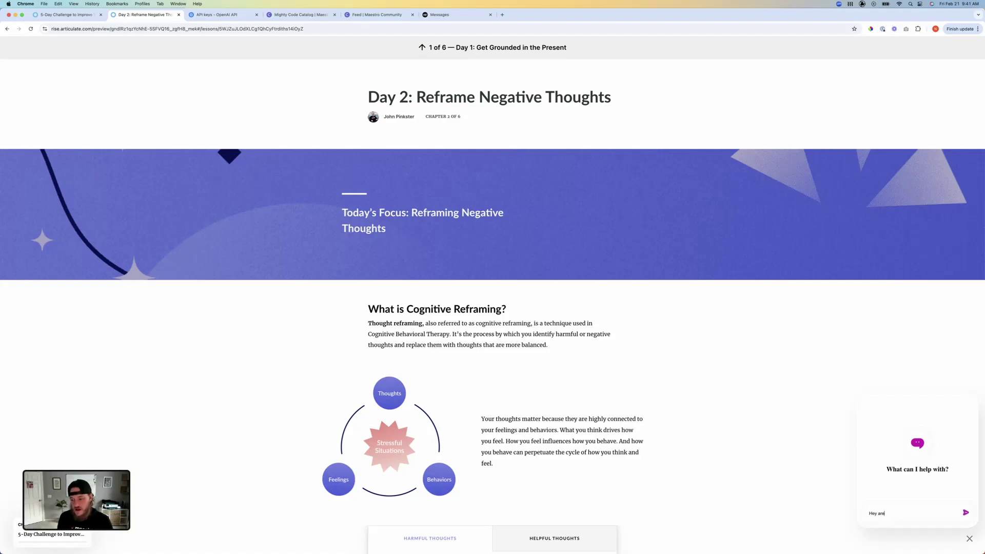
type(" there other")
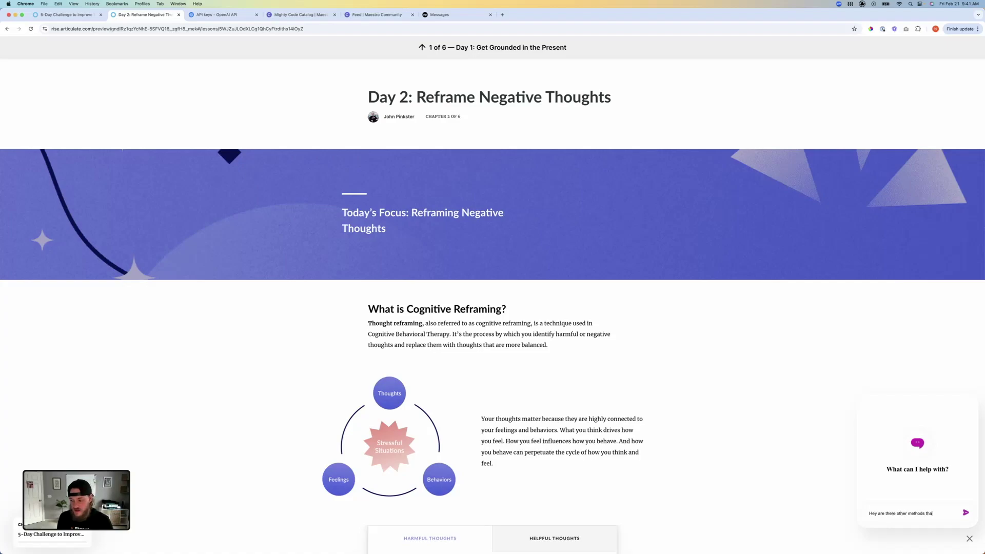
type(" methods that are effective si")
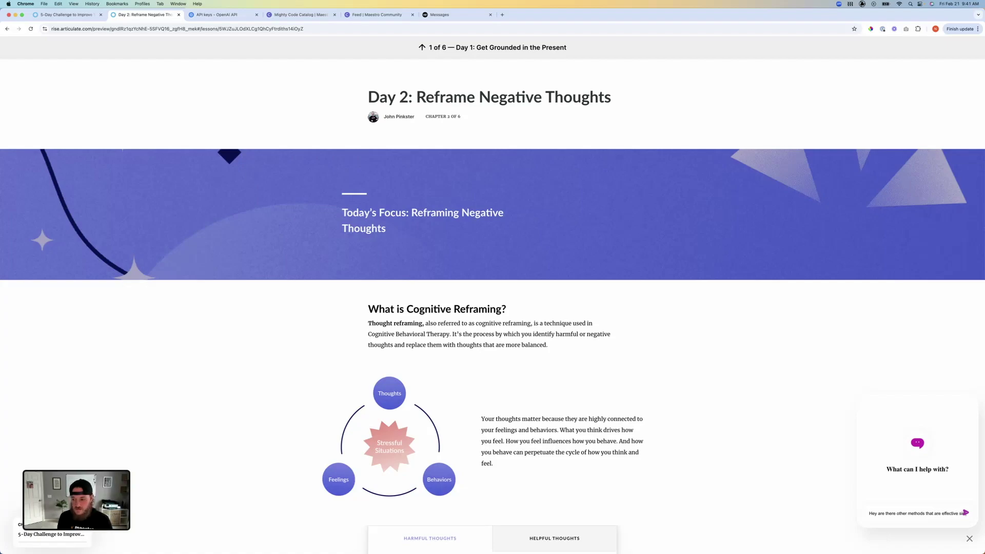
type("milar to cog")
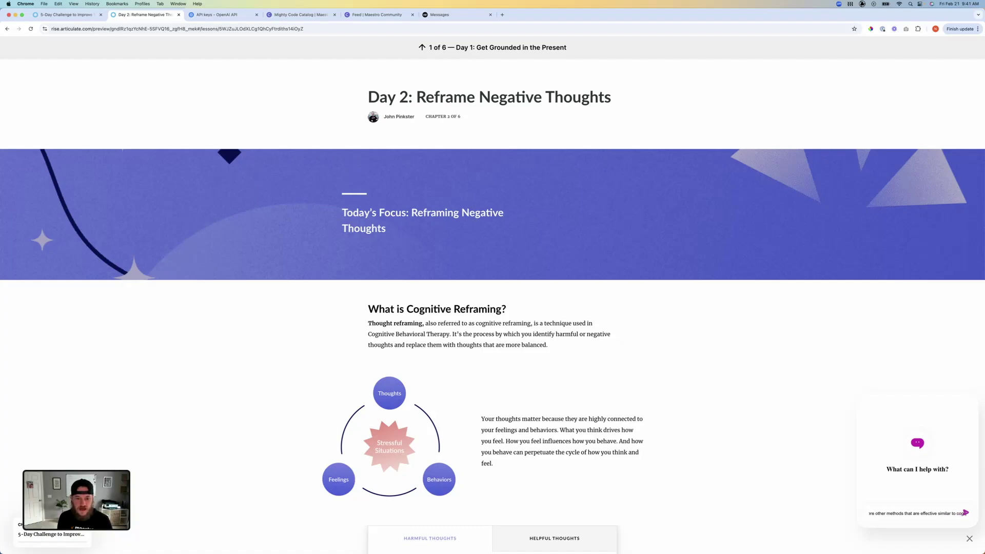
type("nitive refra")
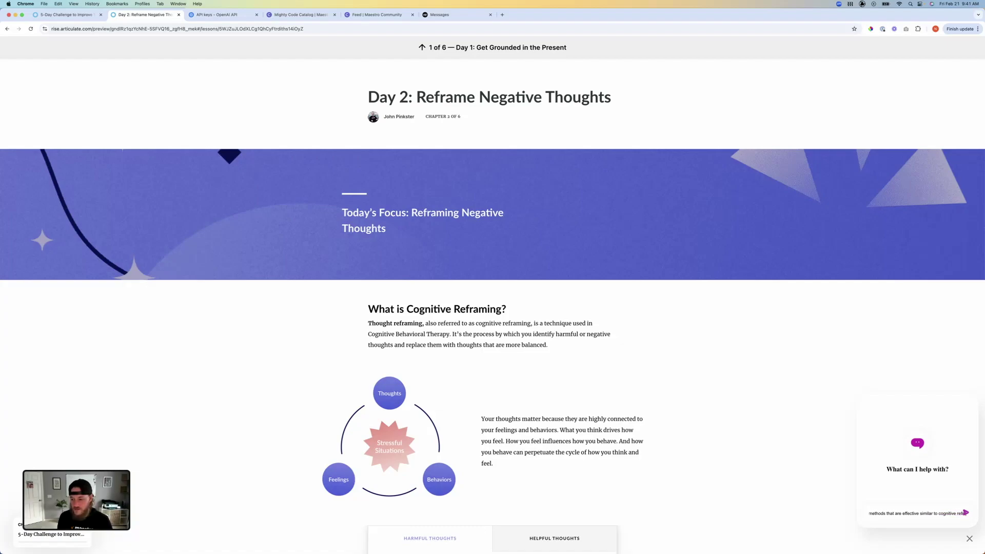
type("ming")
key("Return")
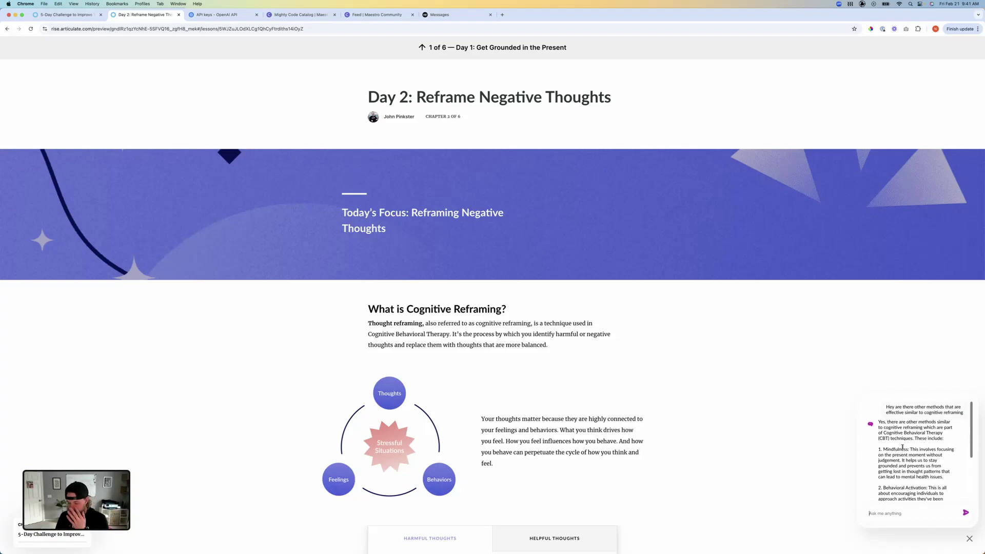
scroll(903, 448, "down", 2)
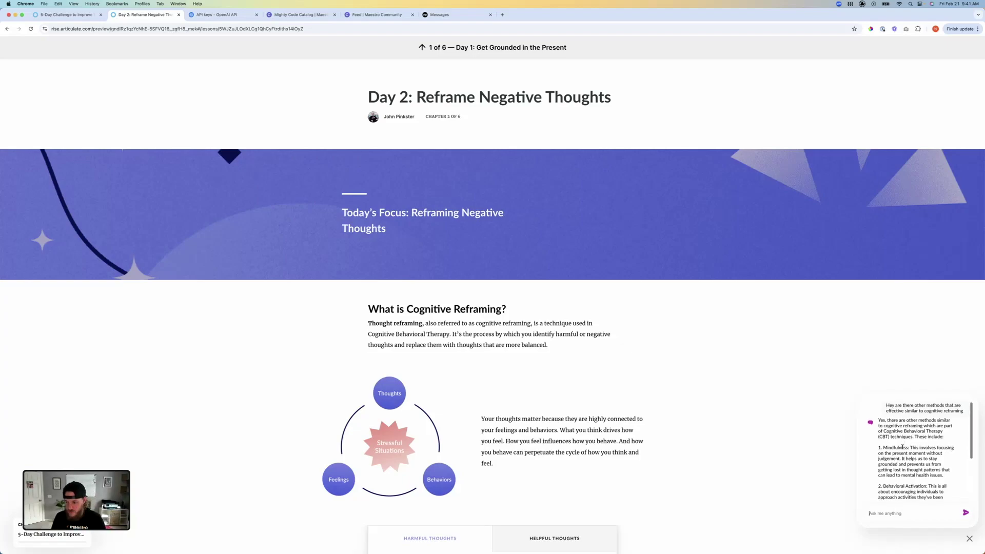
Send the chatbot the follow-up 'tell me more about exposure therapy'
scroll(901, 440, "down", 3)
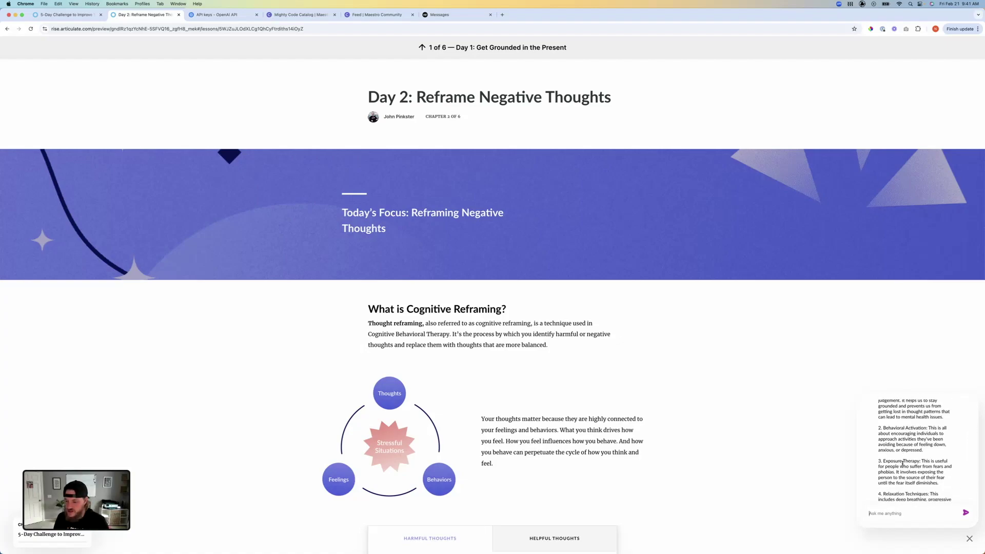
scroll(902, 463, "down", 1)
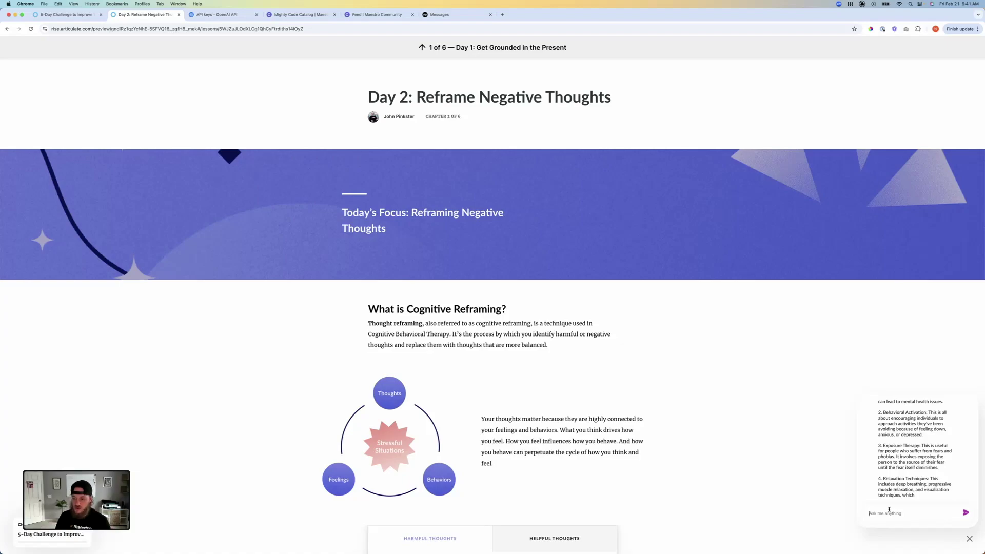
type("tell m")
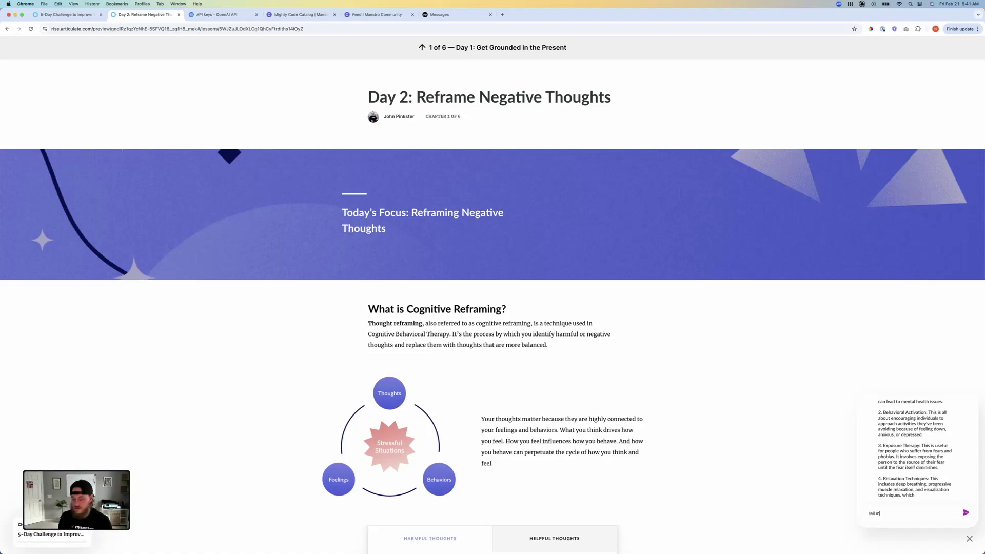
type("e more about e")
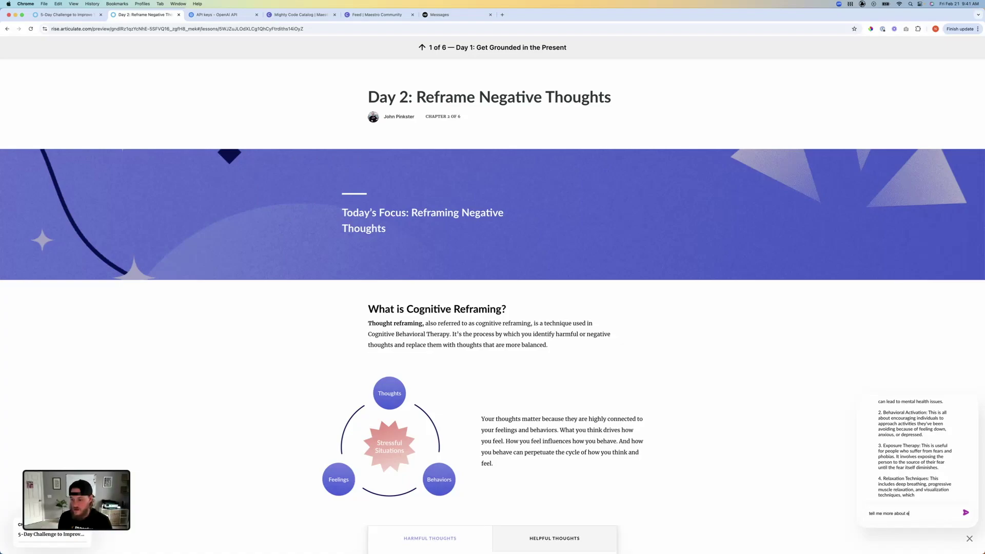
type("xposure therapy")
key("Return")
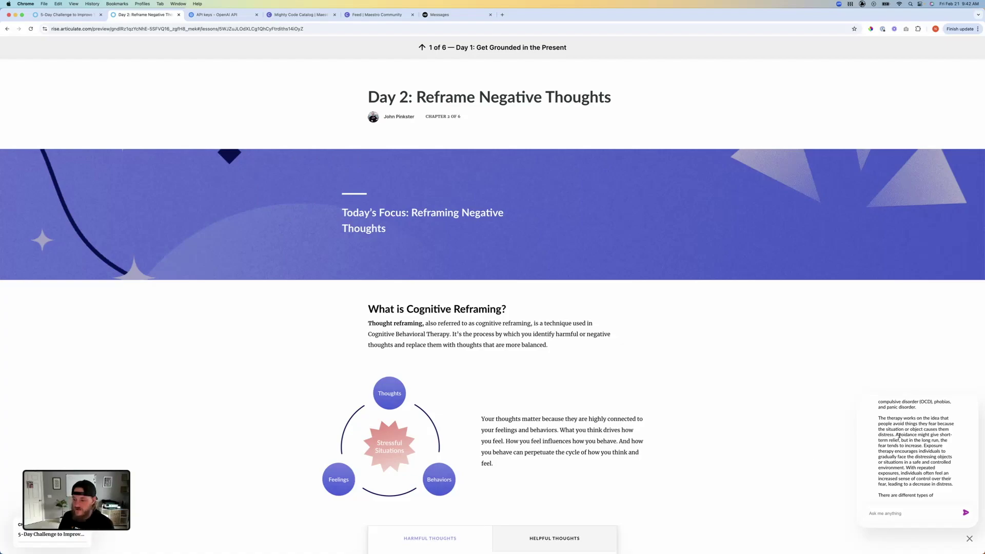
Read through the exposure therapy explanation, then close the chat panel
scroll(899, 436, "up", 3)
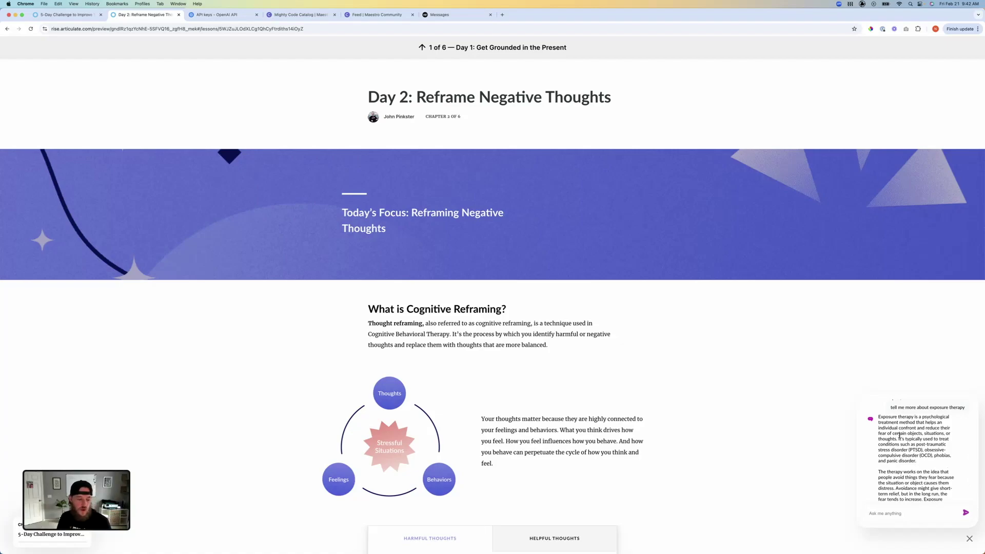
scroll(900, 437, "up", 2)
scroll(902, 438, "down", 2)
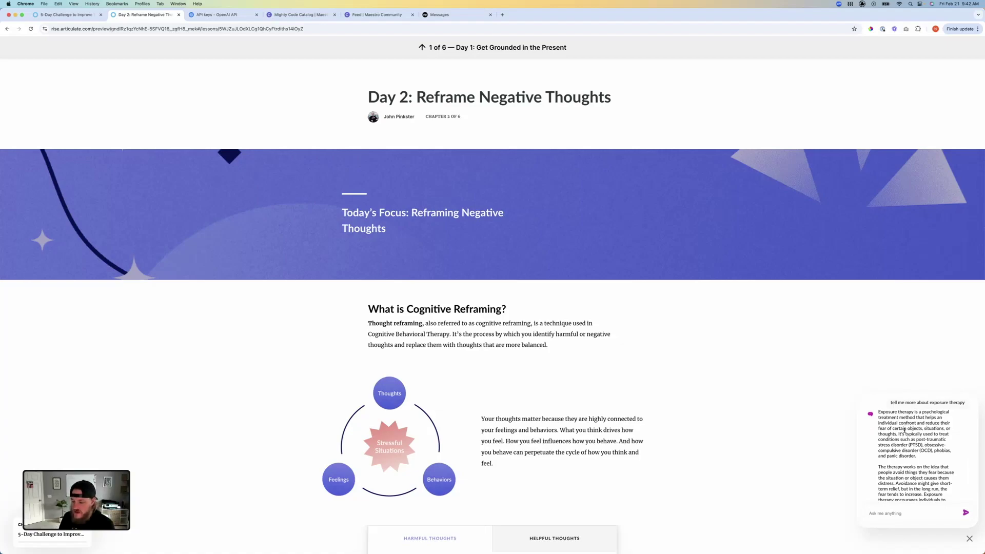
scroll(905, 430, "down", 4)
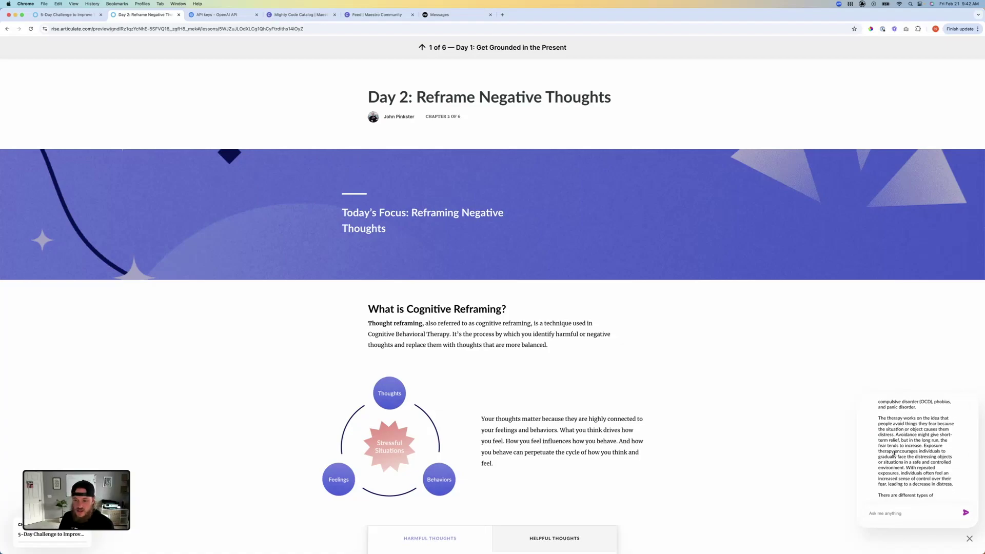
left_click(969, 539)
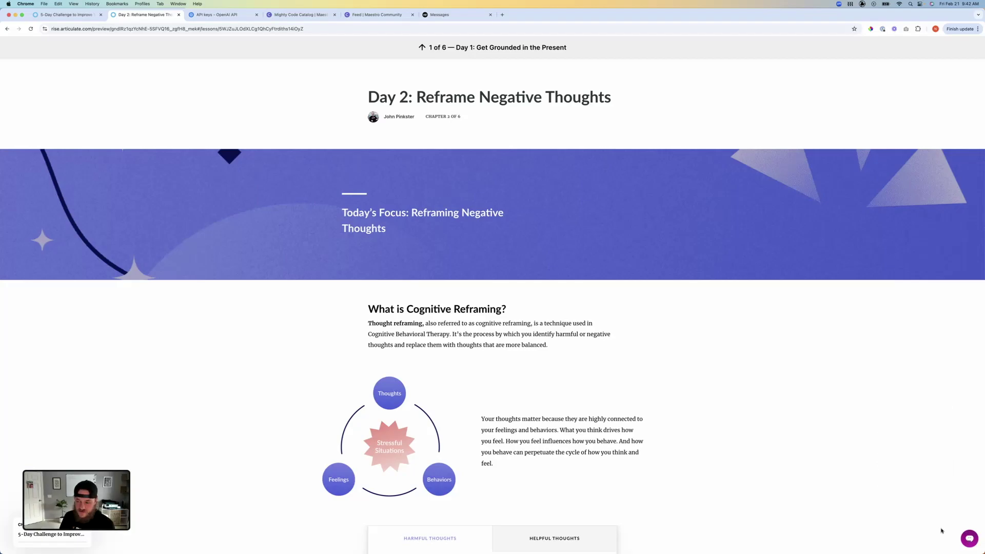
Further down the lesson, reopen the chat to confirm the exposure therapy conversation persisted, then close it
scroll(664, 337, "down", 15)
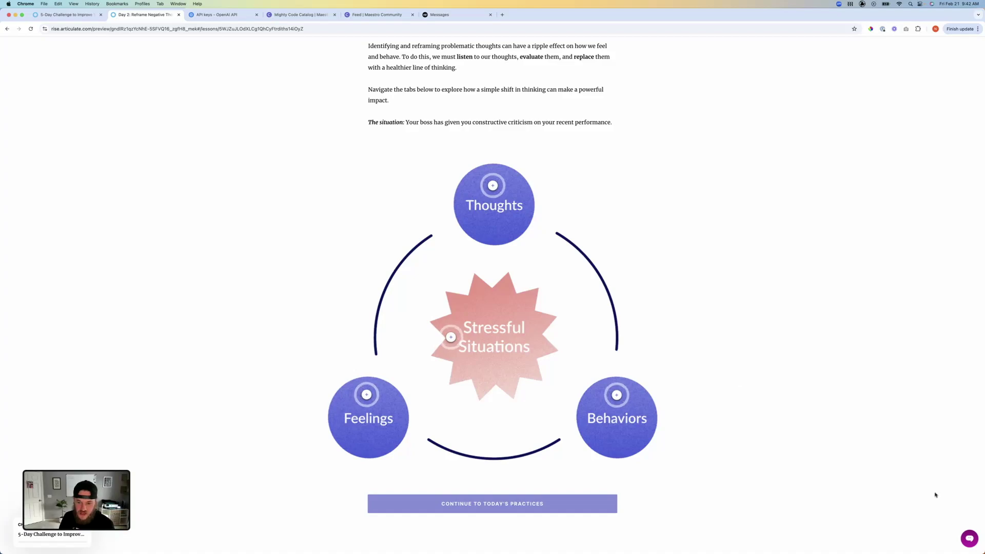
left_click(968, 540)
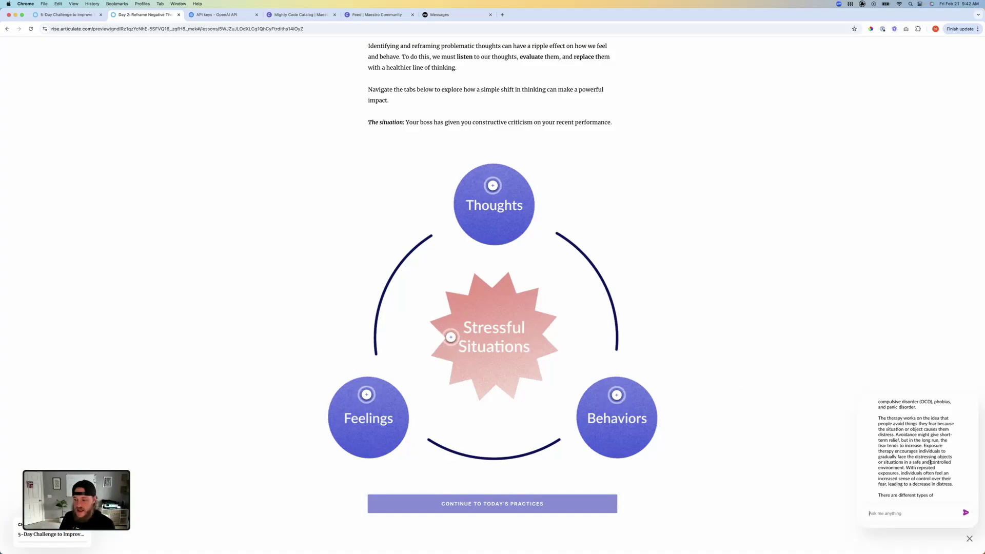
left_click(969, 538)
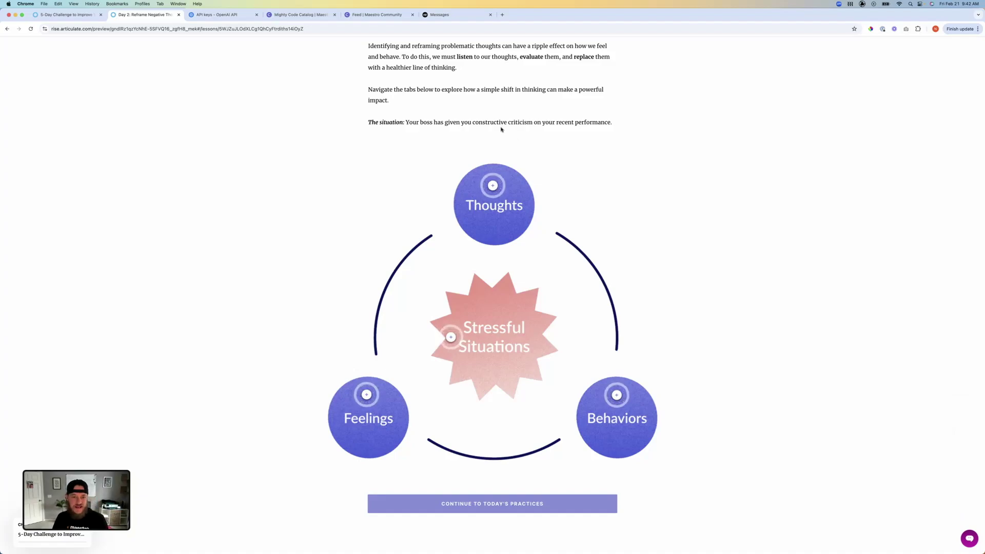
scroll(502, 130, "up", 2)
scroll(501, 129, "up", 4)
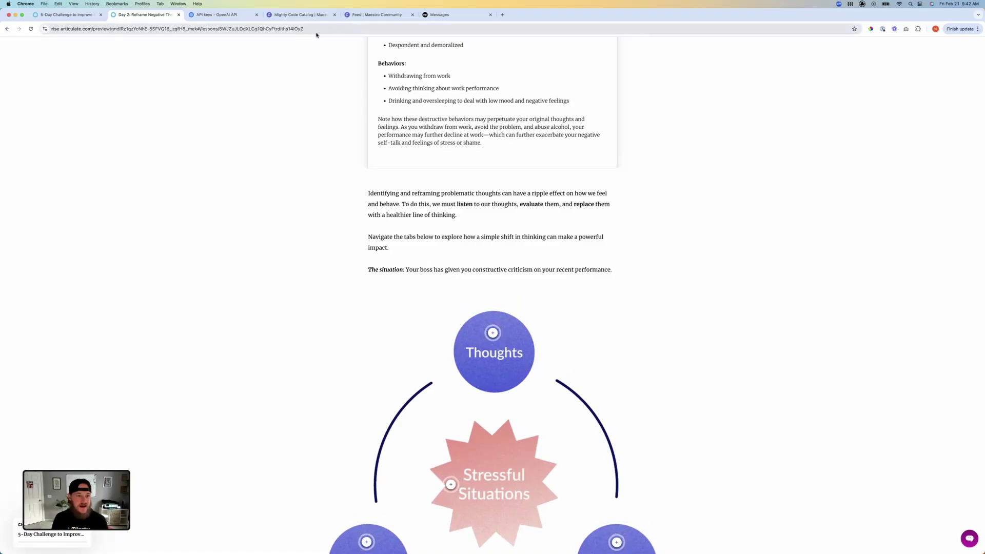
left_click(91, 16)
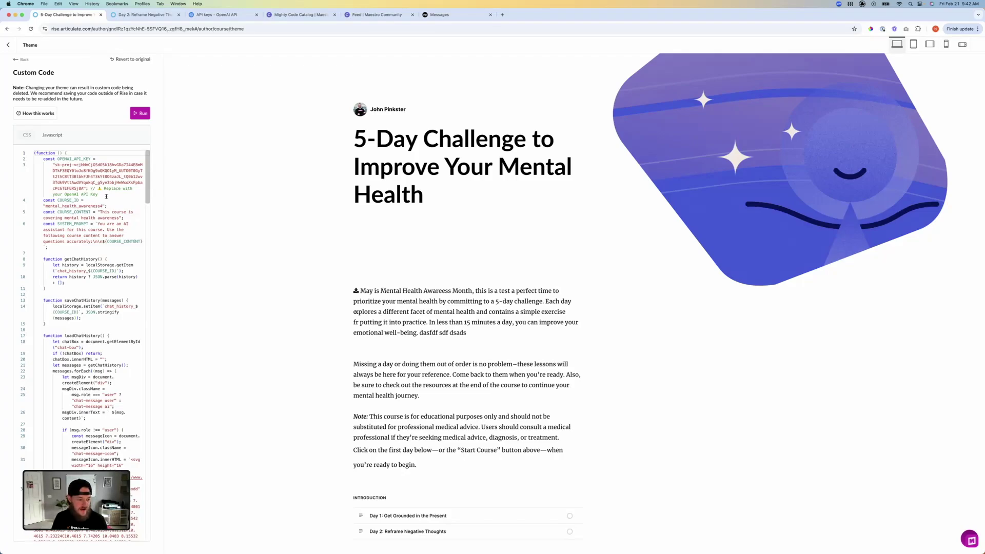
left_click(26, 135)
scroll(75, 229, "up", 2)
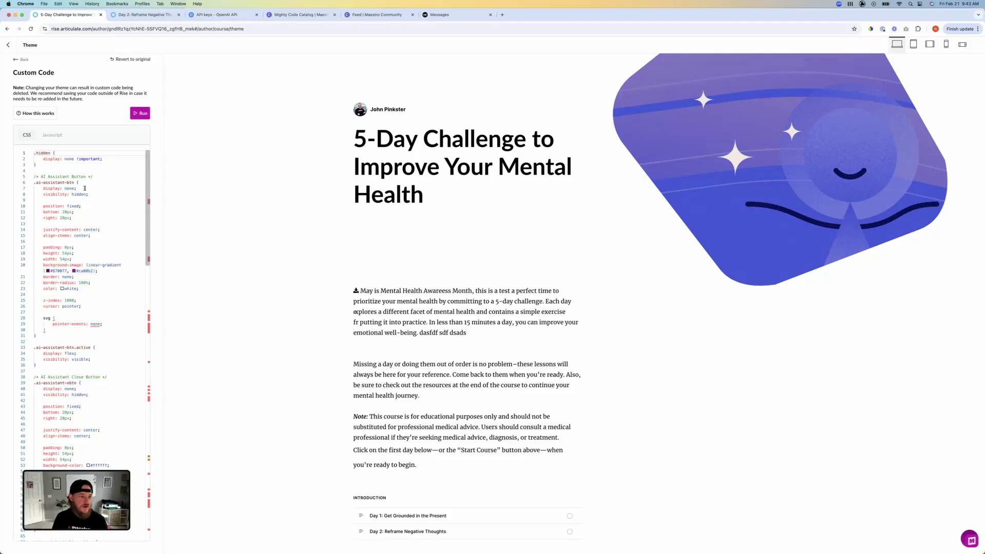
left_click(53, 136)
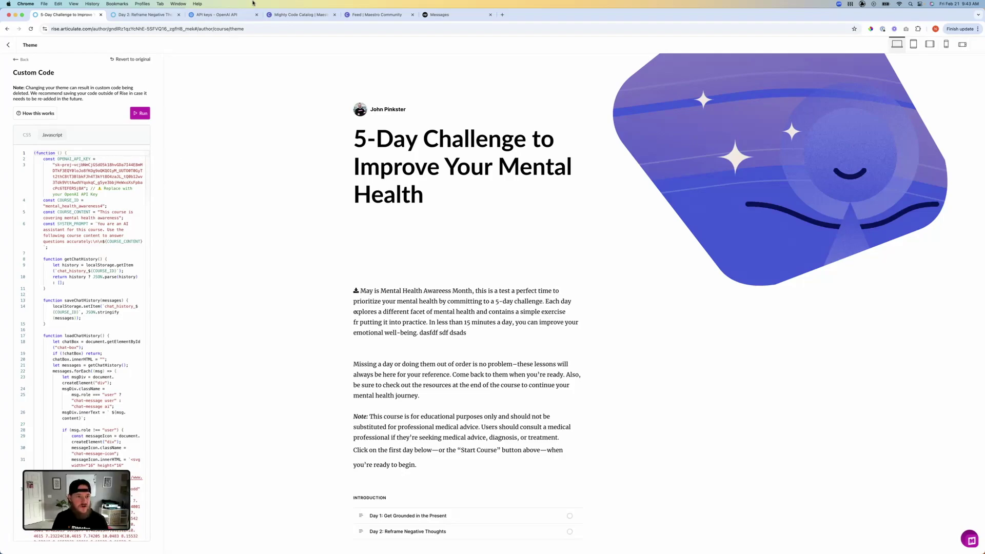
View the OpenAI API keys page with the Course Assistant Key, then move to the Mighty Code Catalog
left_click(234, 16)
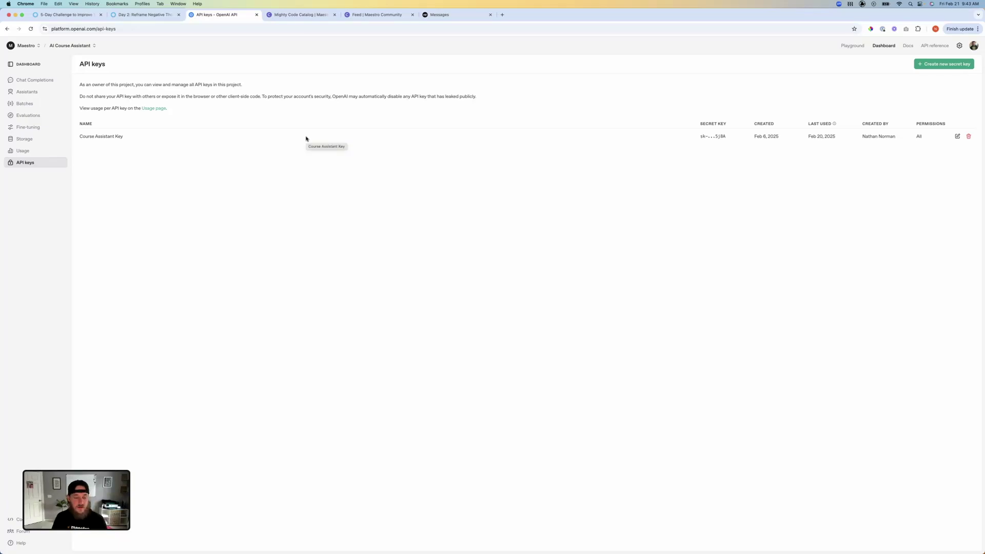
left_click(296, 15)
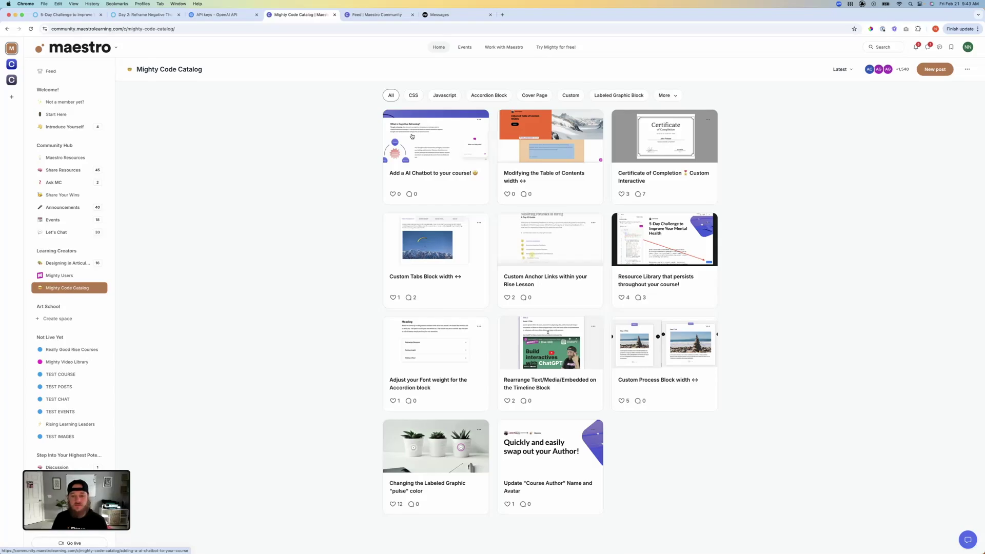
Open and skim the 'Add a AI Chatbot to your course!' post, then return to the OpenAI API keys page
left_click(418, 142)
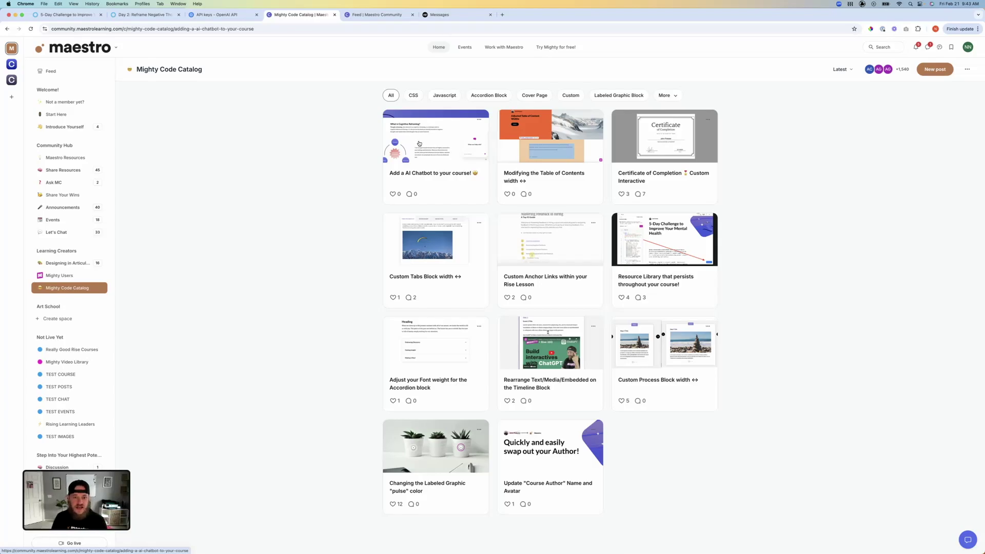
scroll(456, 244, "down", 5)
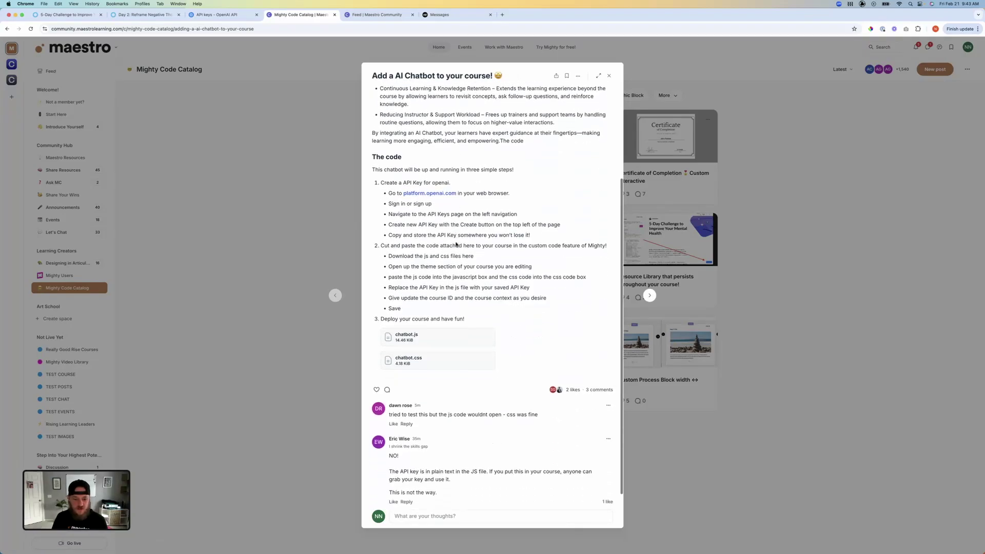
scroll(456, 244, "up", 4)
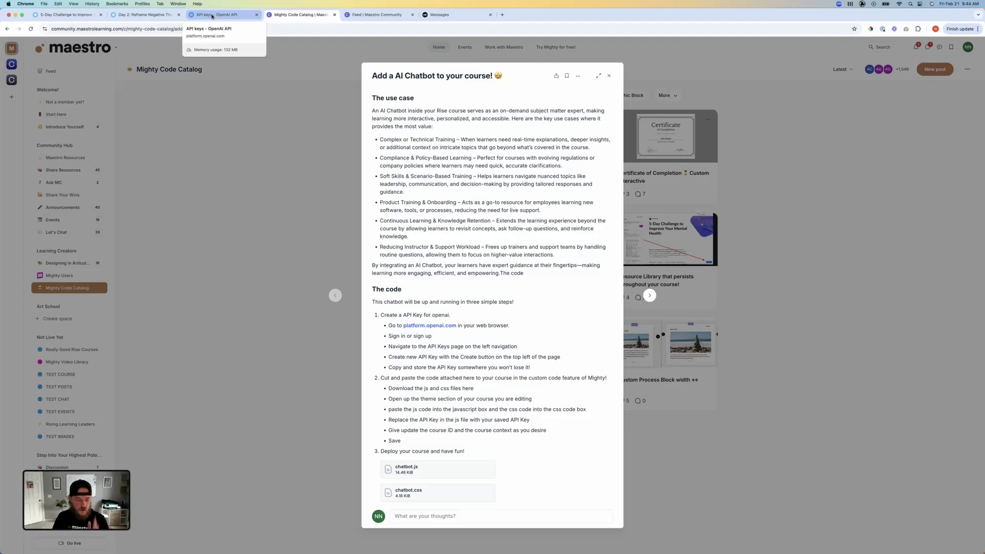
left_click(212, 16)
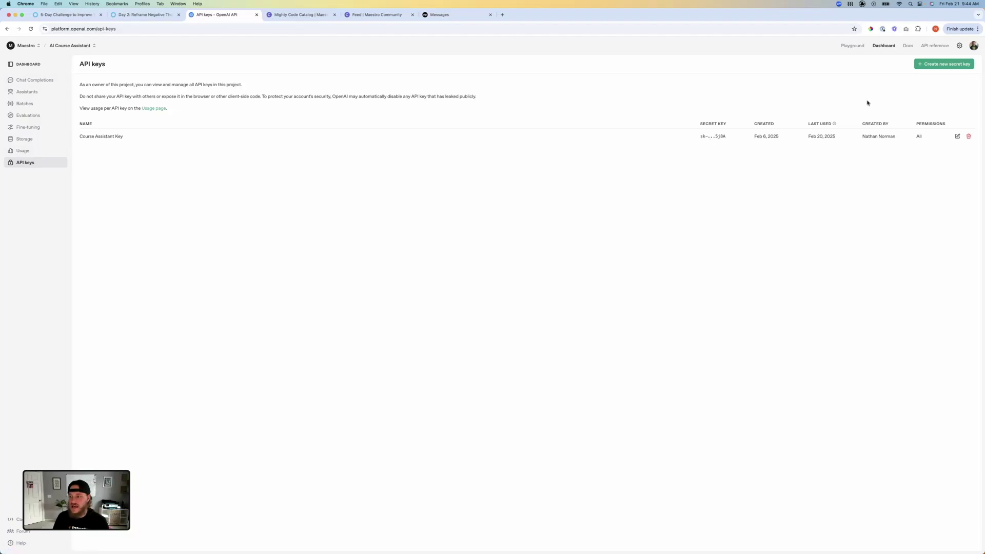
left_click(926, 67)
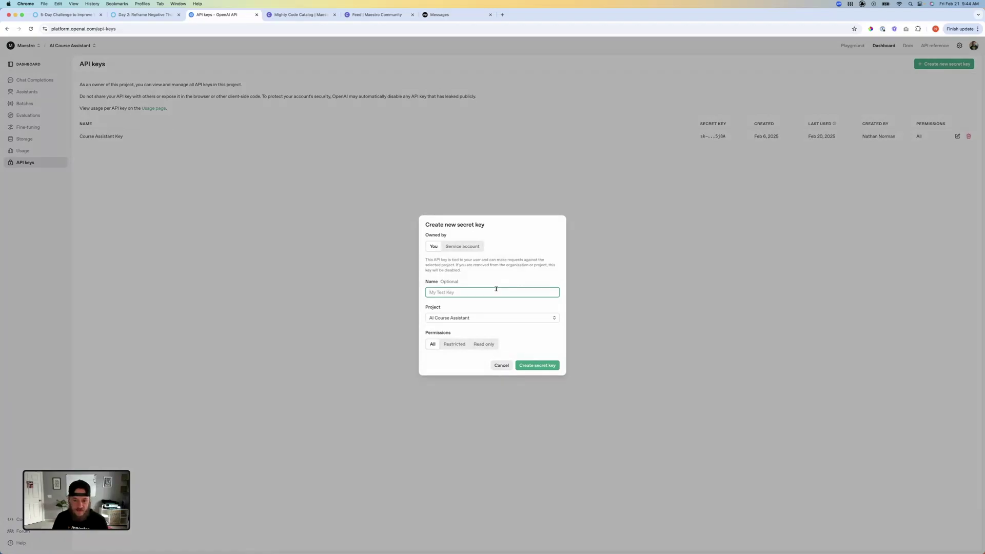
left_click(500, 367)
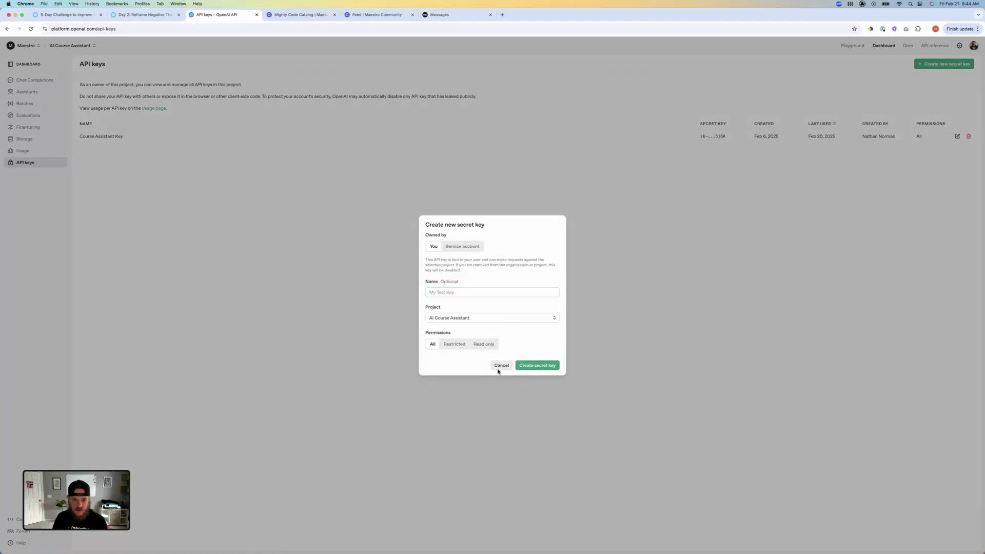
left_click(501, 367)
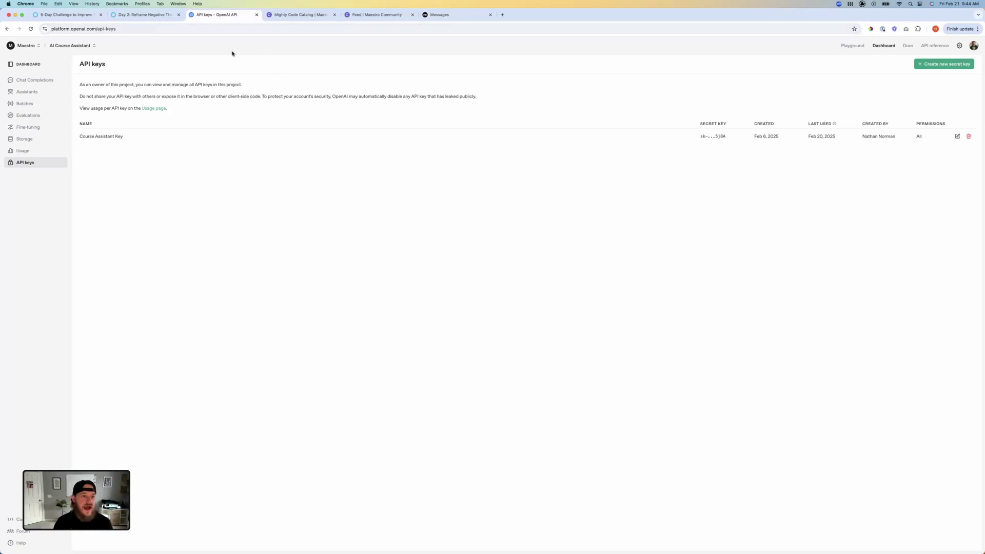
left_click(75, 14)
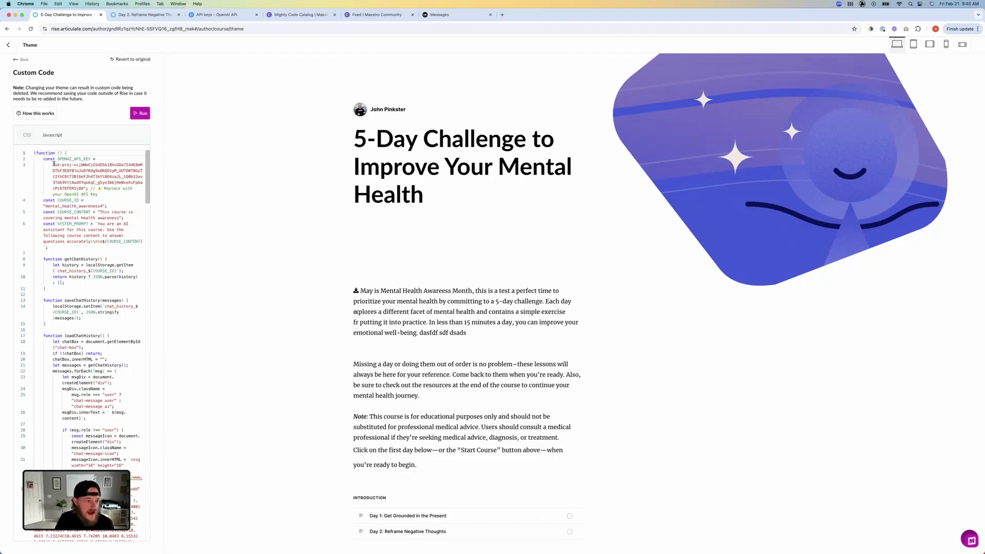
left_click_drag(53, 164, 84, 186)
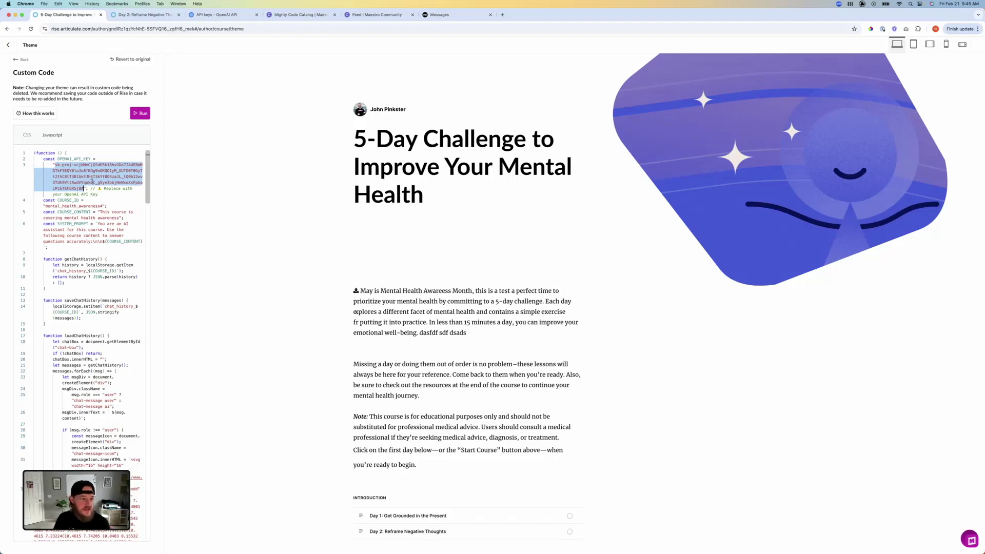
left_click(117, 193)
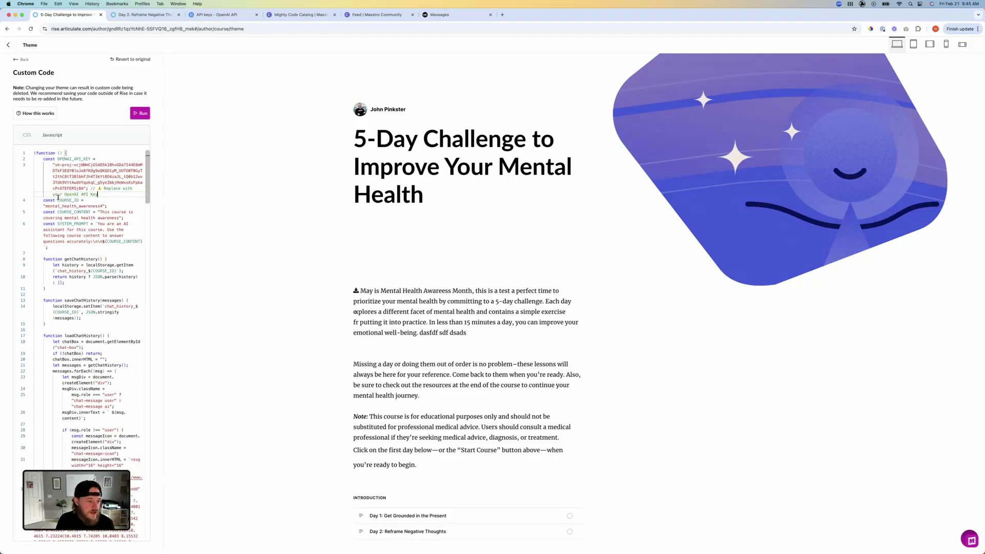
Highlight the COURSE_ID and SYSTEM_PROMPT constants and the course ID value, then open the course's AI chat panel
left_click_drag(57, 200, 86, 212)
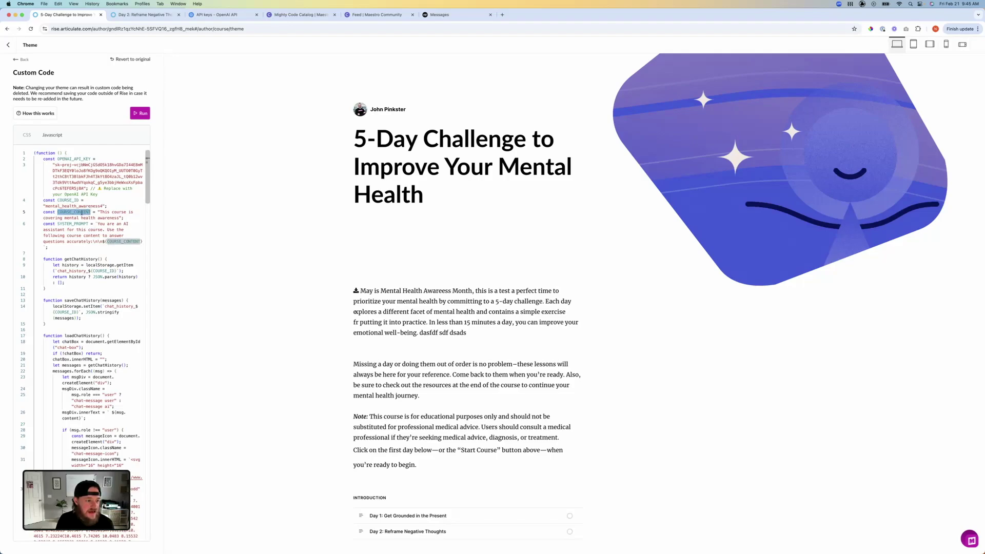
left_click_drag(57, 223, 87, 224)
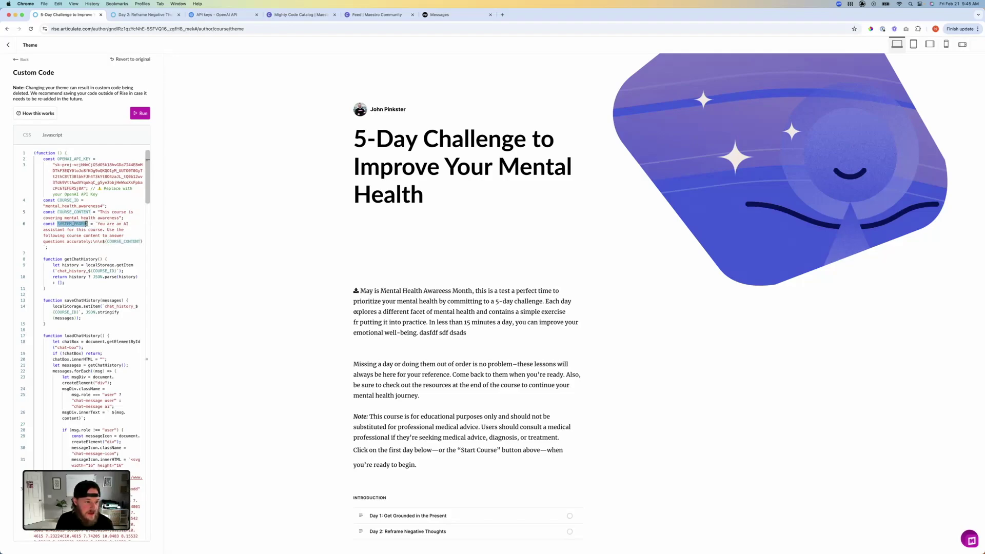
left_click(77, 200)
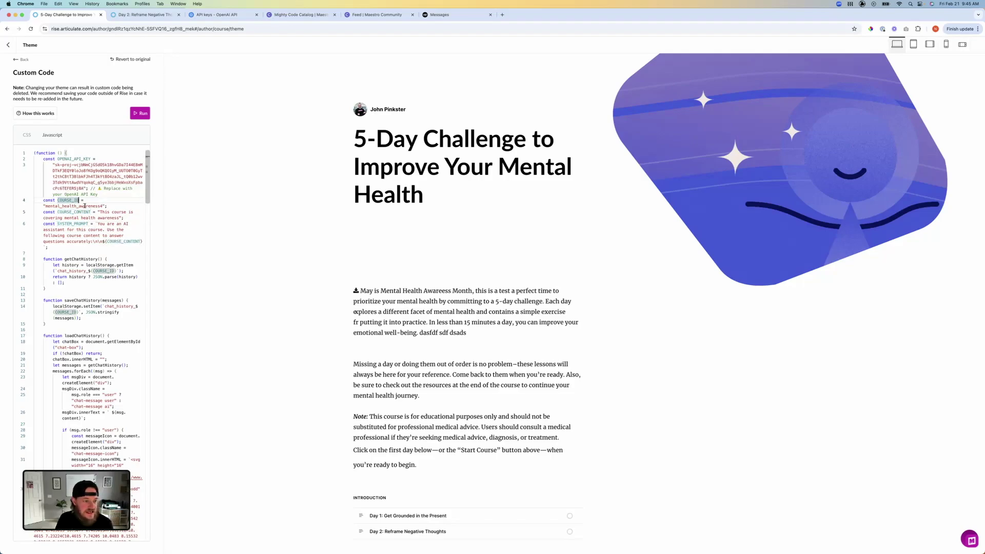
left_click(88, 206)
double_click(87, 206)
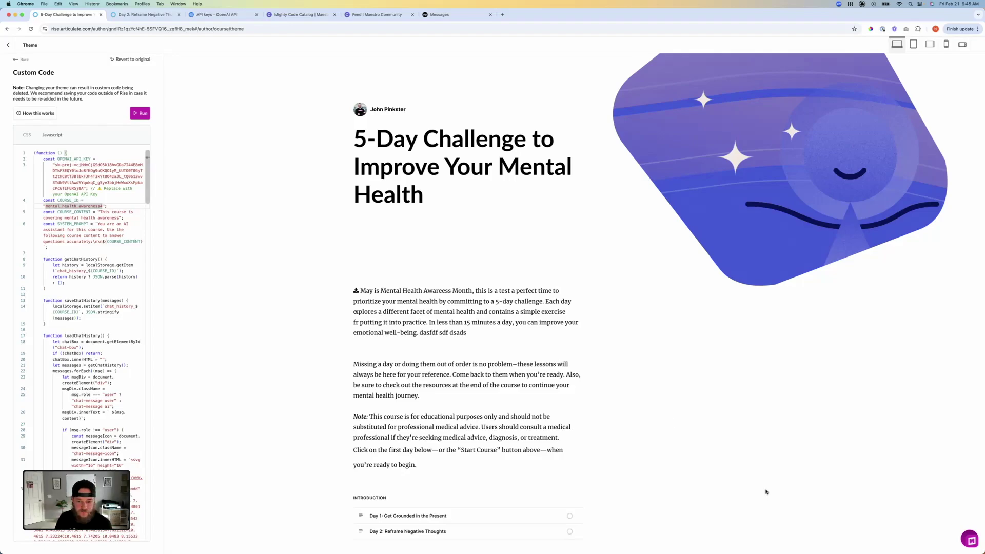
left_click(961, 540)
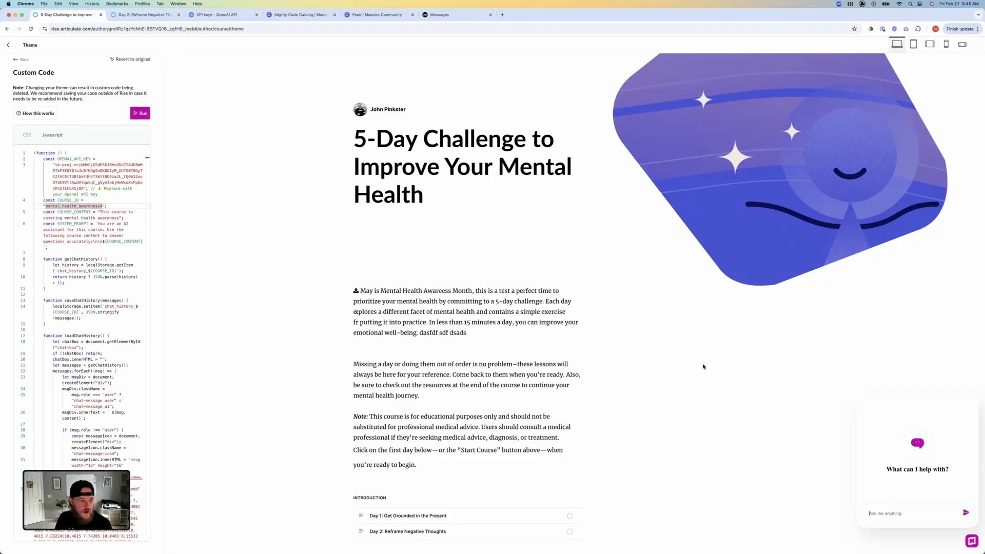
left_click(144, 14)
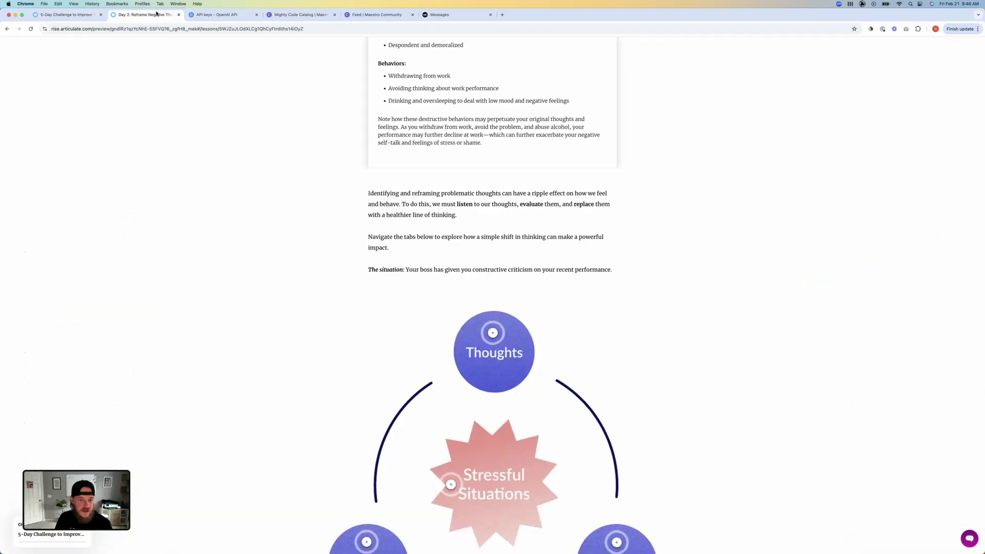
left_click(969, 538)
scroll(938, 453, "up", 3)
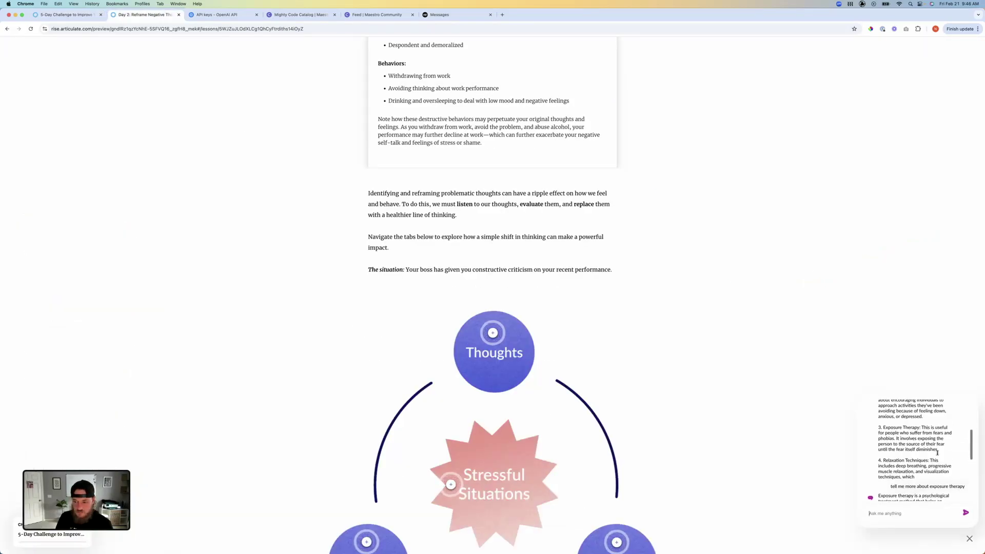
scroll(938, 452, "down", 3)
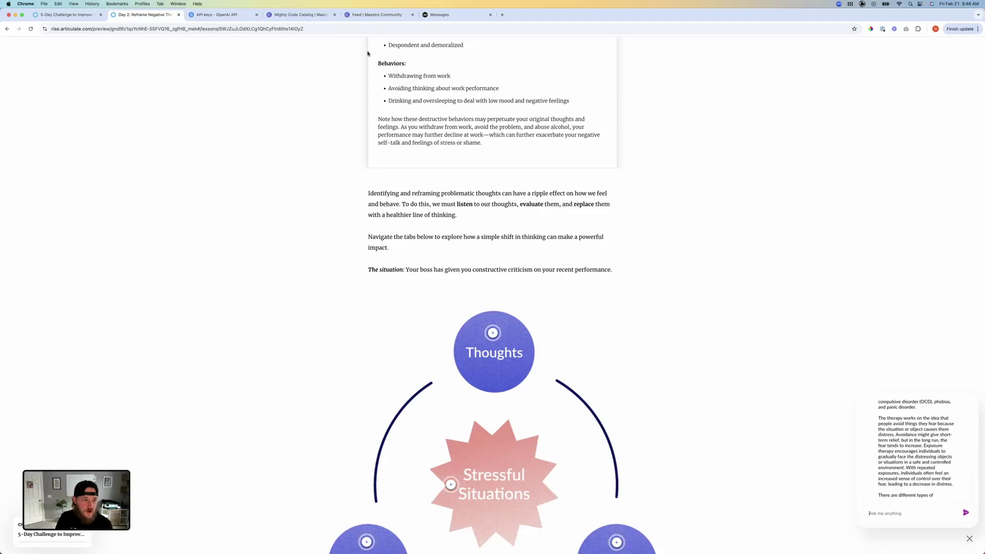
left_click(54, 15)
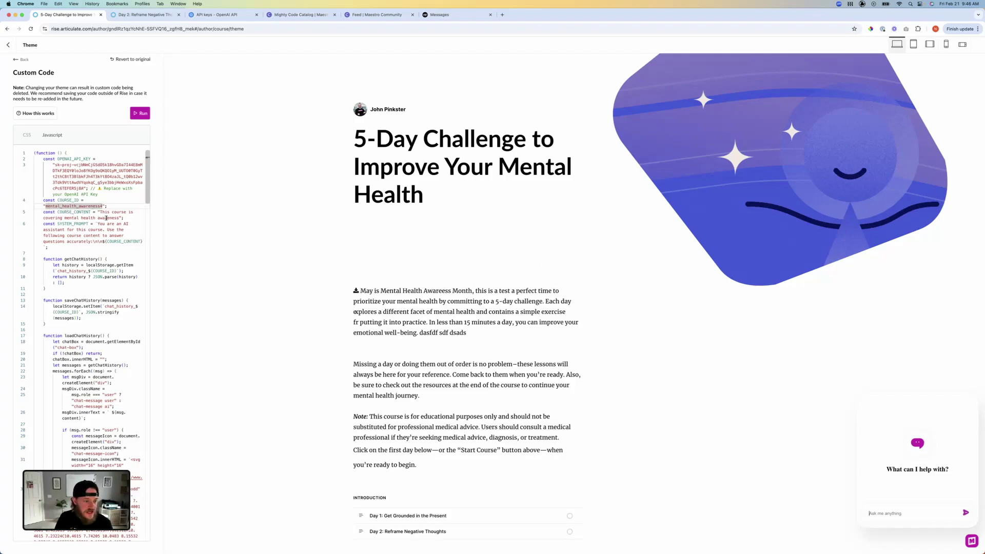
left_click_drag(100, 212, 121, 217)
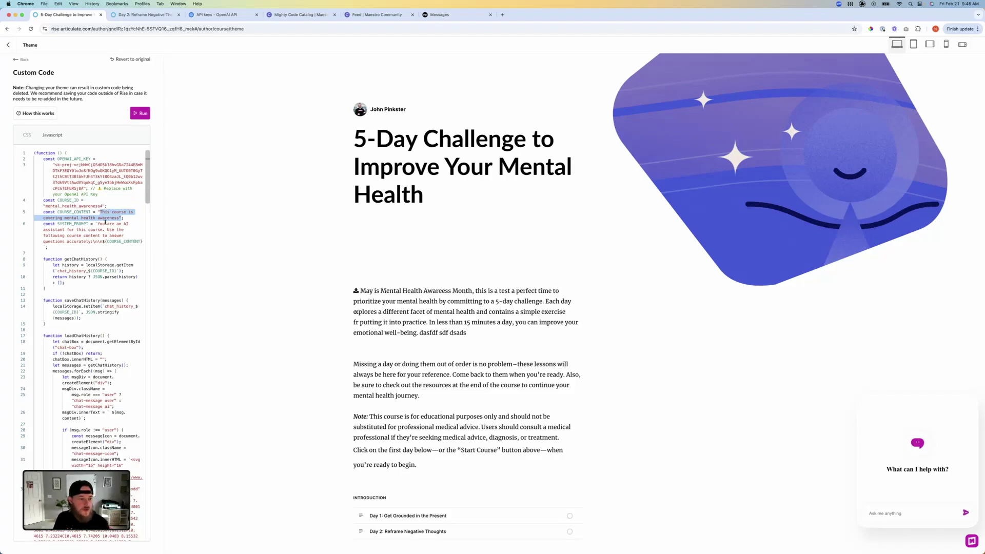
left_click(128, 237)
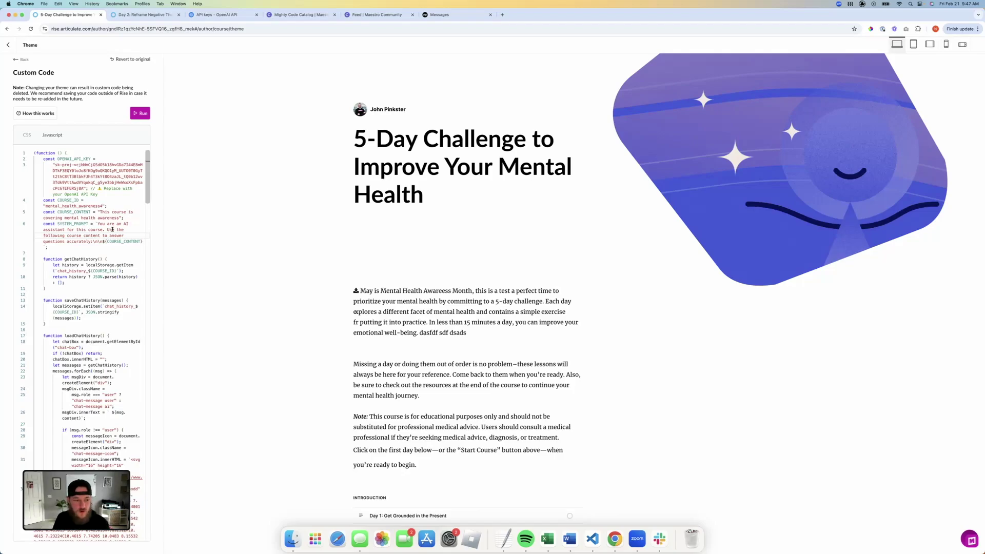
Review the chatbot's CSS and JavaScript custom code, then go back to the Theme settings list
left_click(29, 137)
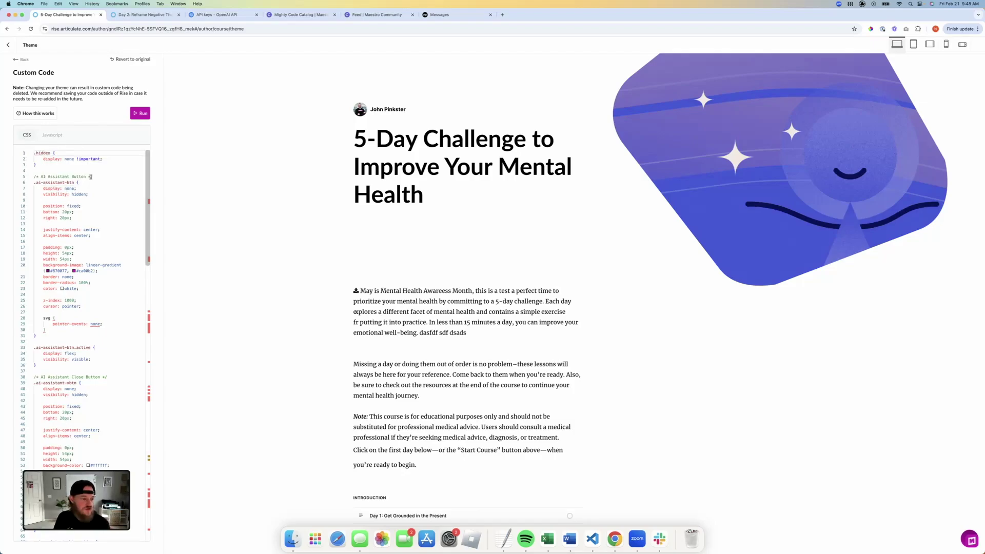
left_click(54, 135)
left_click(27, 135)
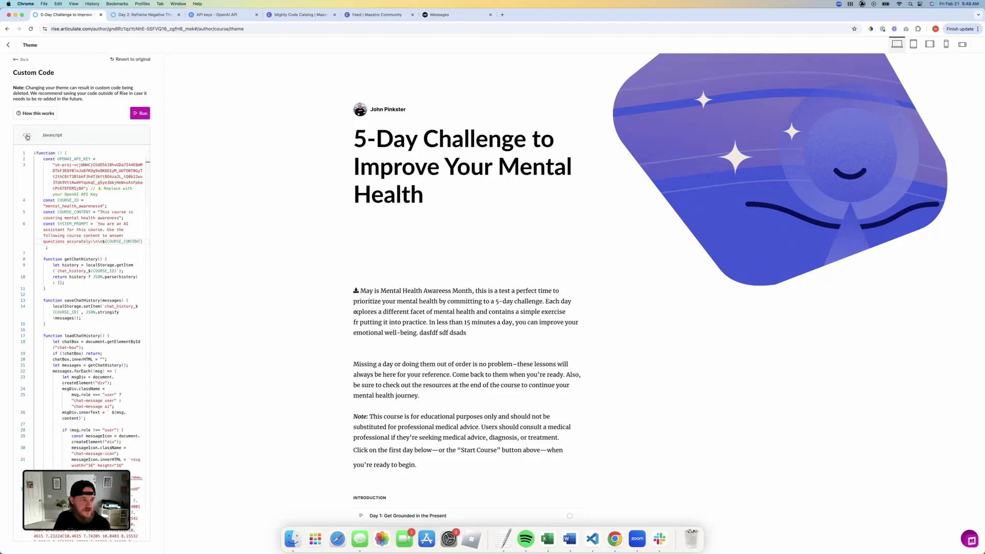
left_click(22, 60)
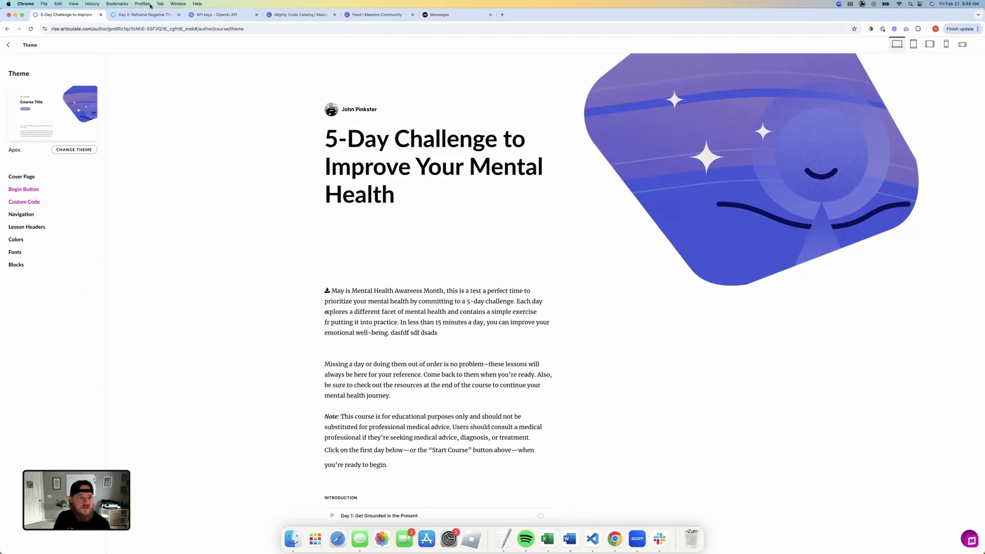
left_click(137, 16)
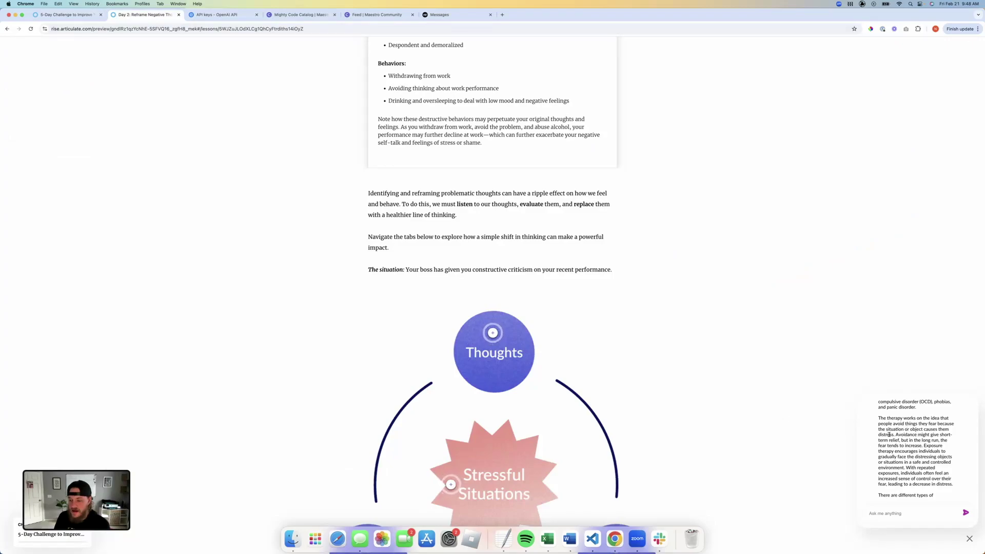
left_click(790, 431)
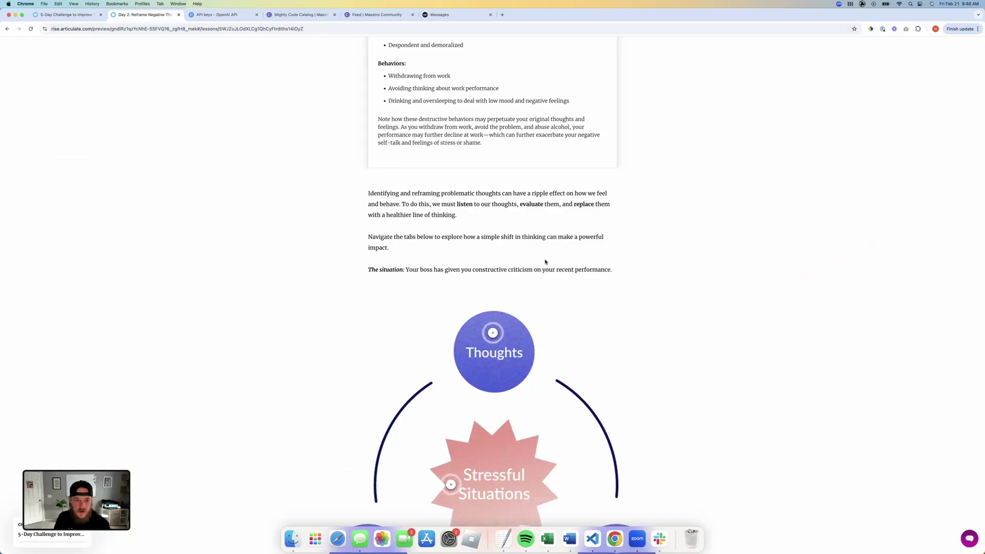
scroll(532, 251, "up", 3)
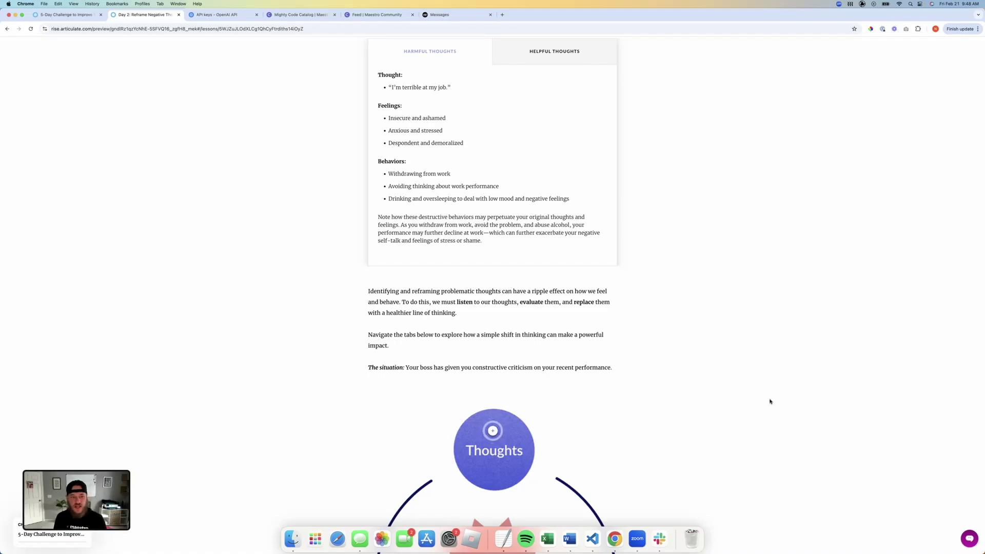
left_click(76, 16)
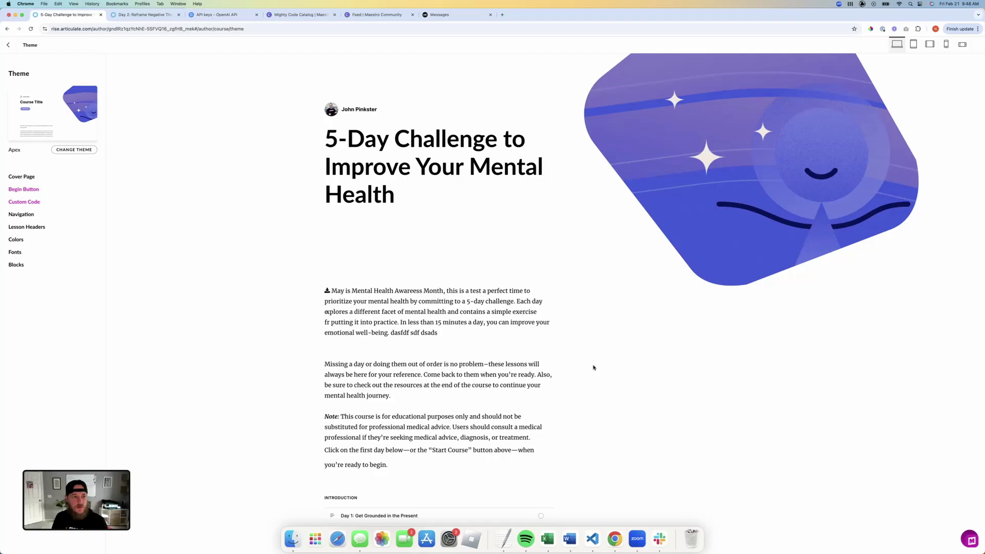
left_click(291, 16)
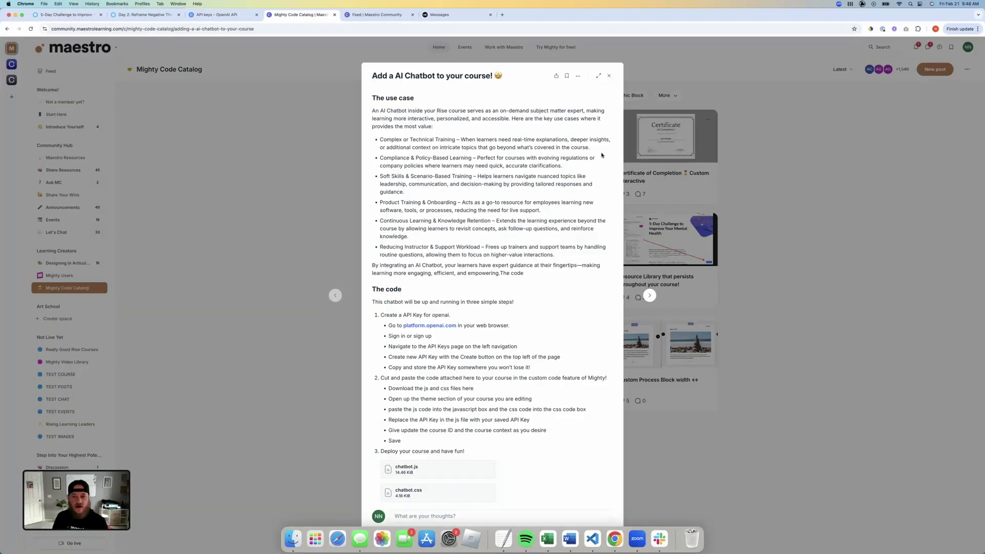
Open, read and close the 'Add a AI Chatbot to your course' post, then switch to the OpenAI API keys page
left_click(609, 76)
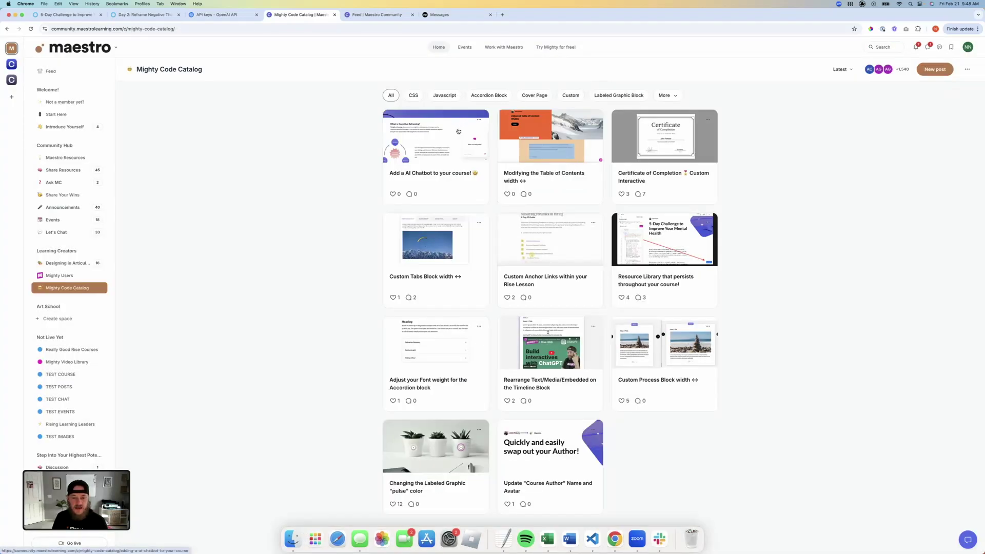
left_click(428, 140)
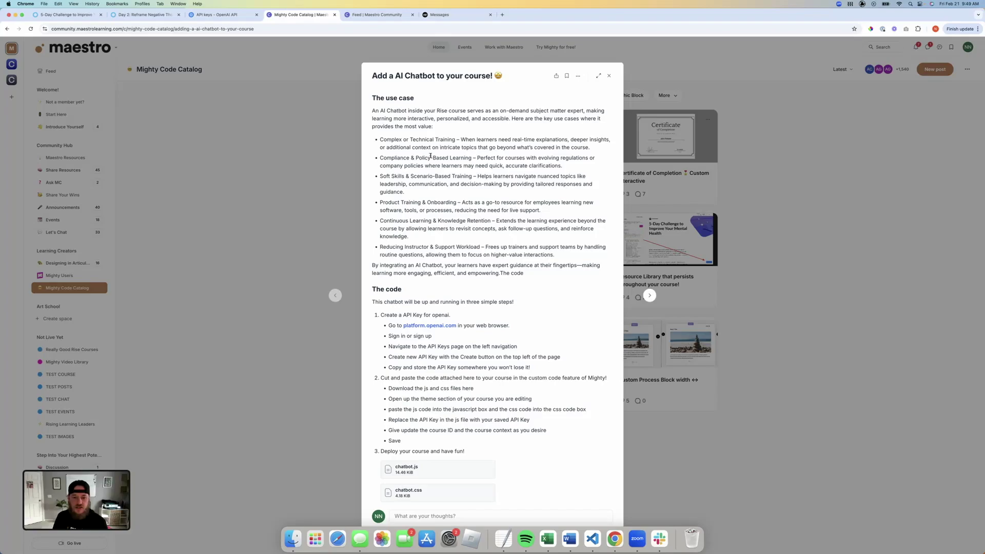
left_click(611, 77)
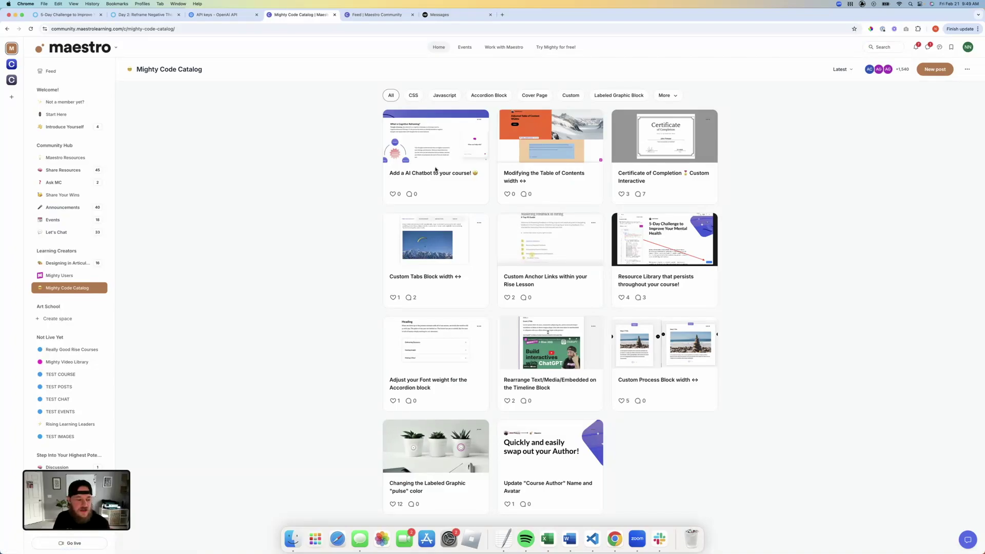
left_click(229, 14)
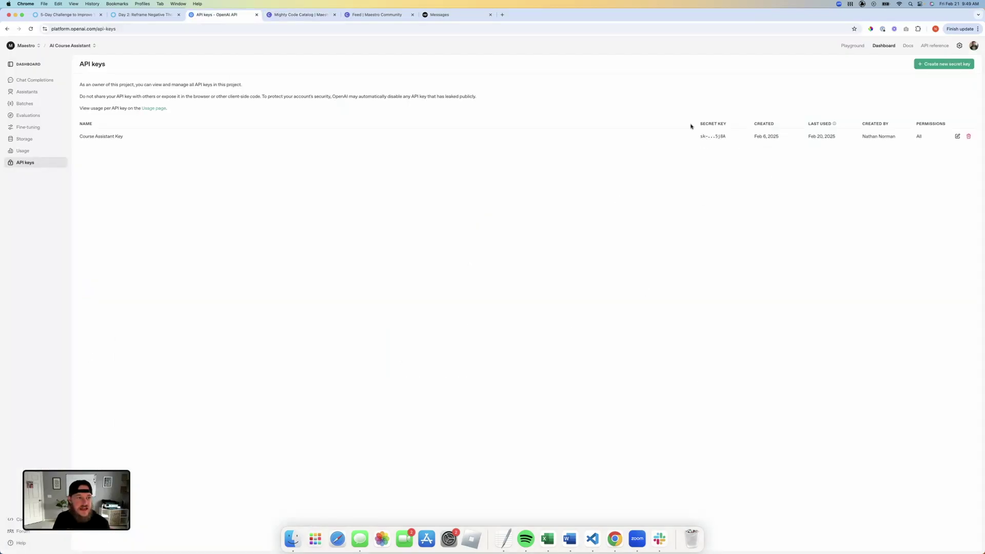
Show the Rise theme's JavaScript custom code holding the OpenAI key, then return to the API keys page
left_click(82, 15)
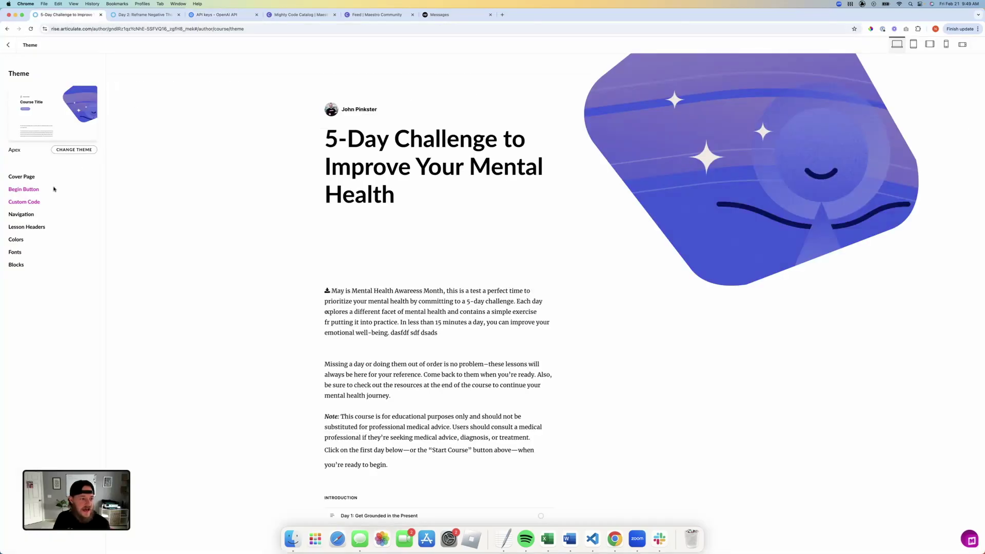
left_click(34, 202)
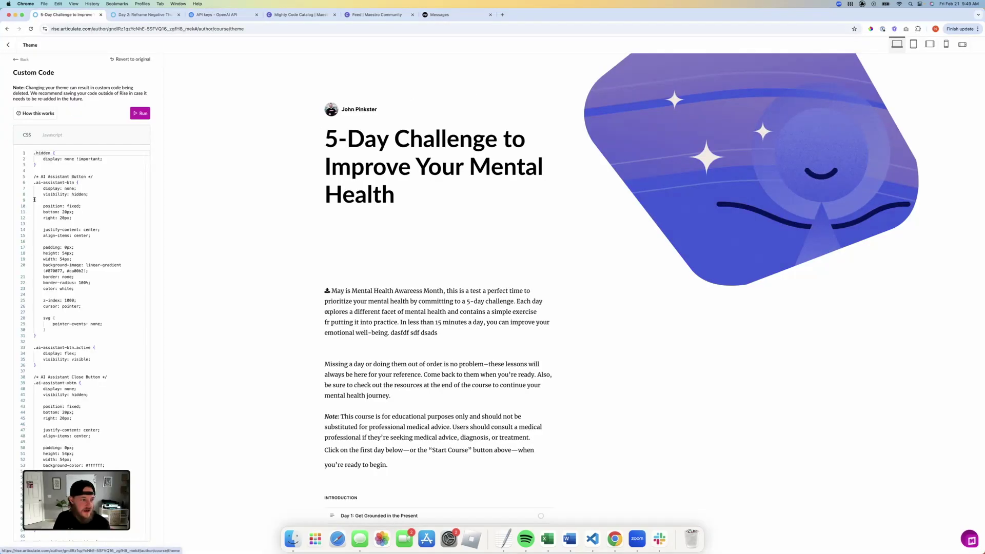
left_click(58, 137)
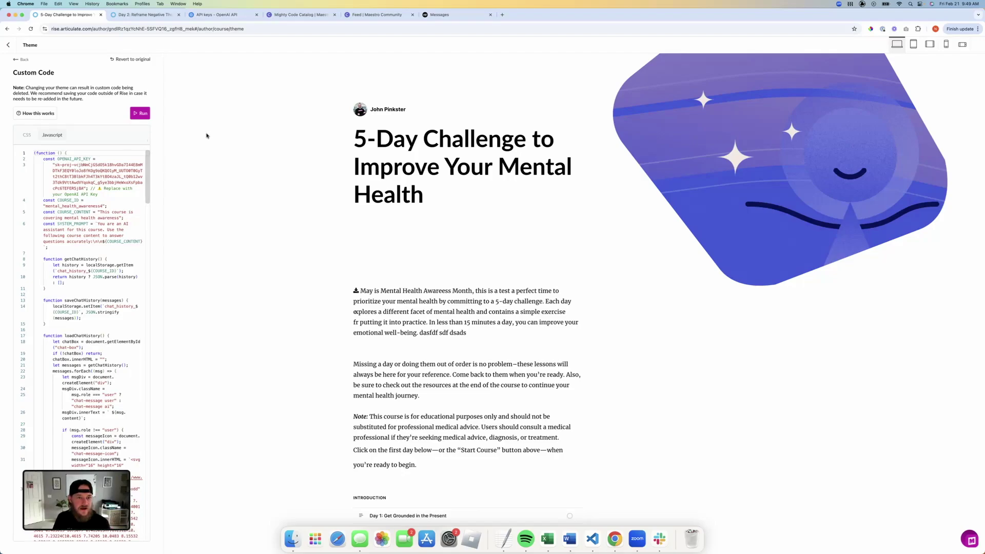
left_click(218, 14)
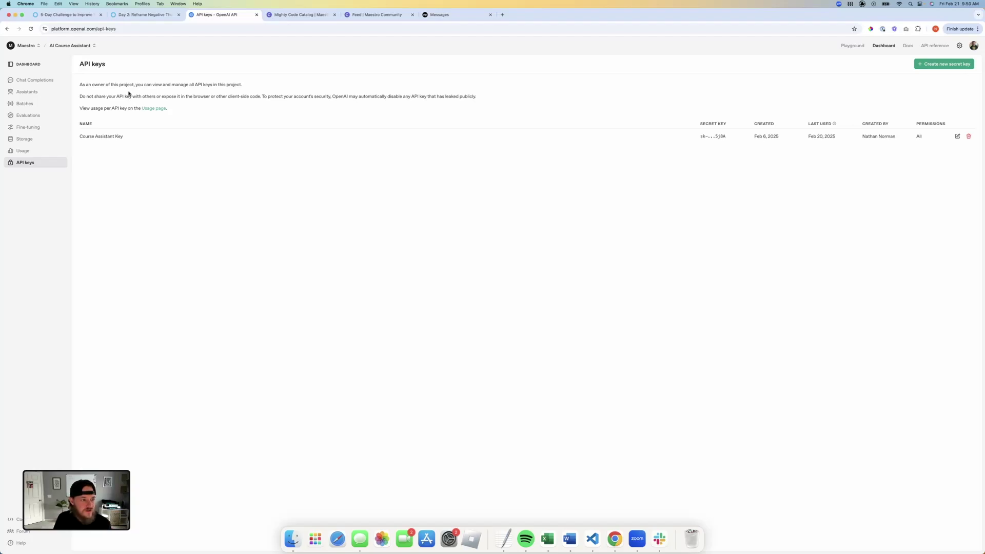
Collapse the OpenAI sidebar and open the Usage activity page, then return to Rise's custom JavaScript
left_click(36, 65)
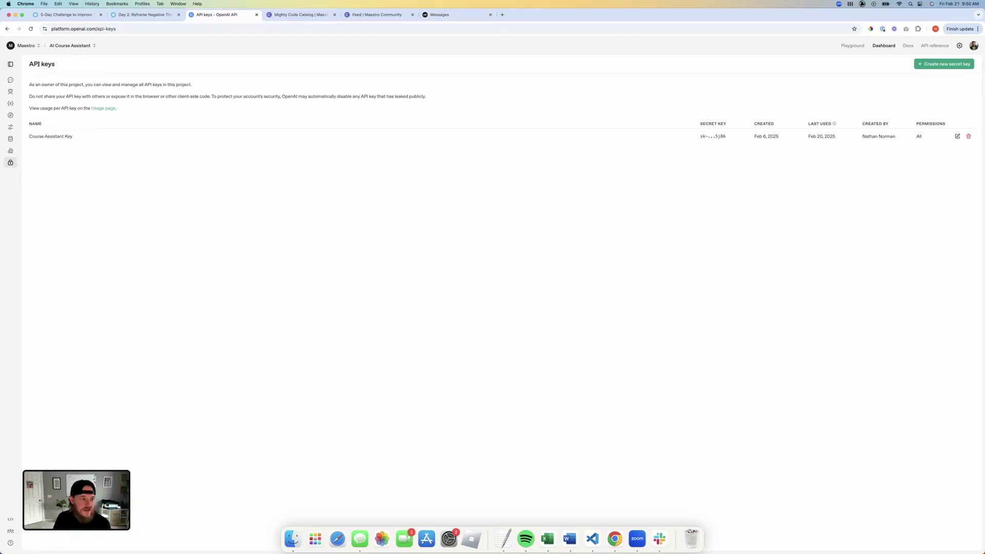
left_click(98, 108)
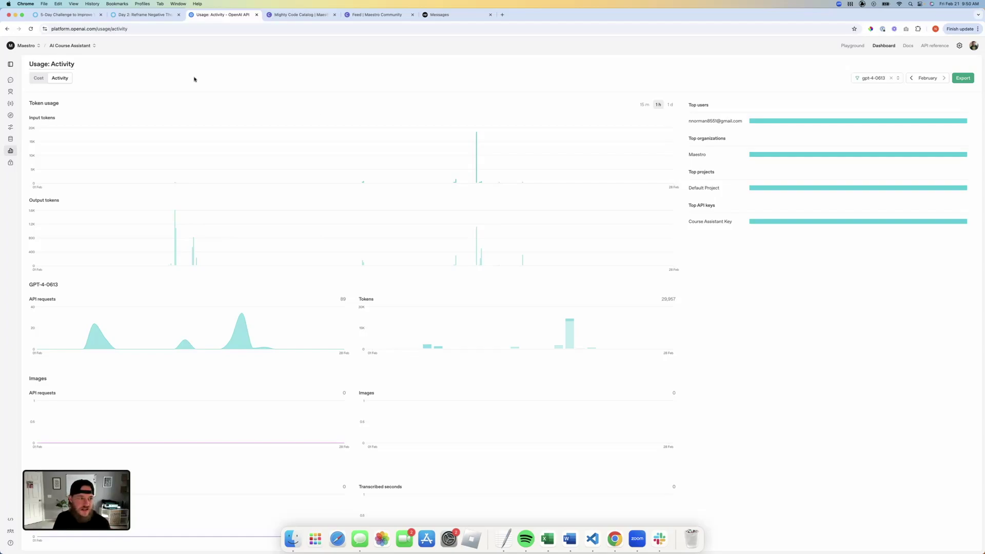
left_click(92, 16)
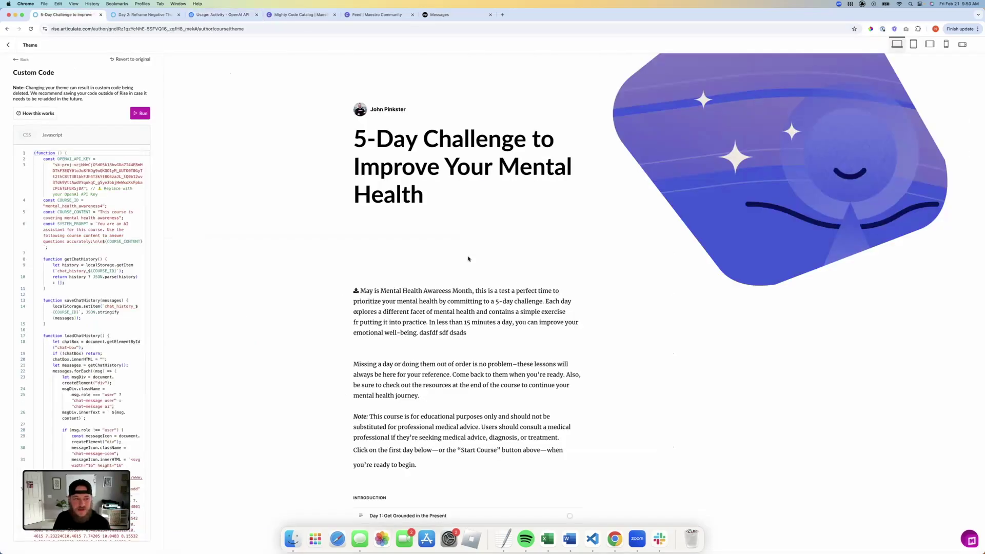
Switch to the Rise tab showing the 'Day 2: Reframe Negative Thoughts' preview with its Thoughts cycle
left_click(143, 14)
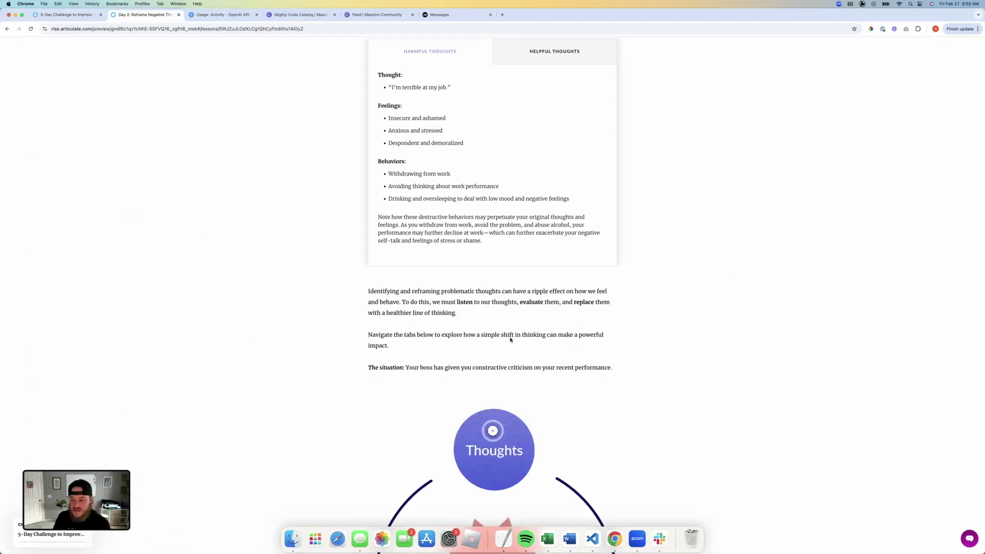